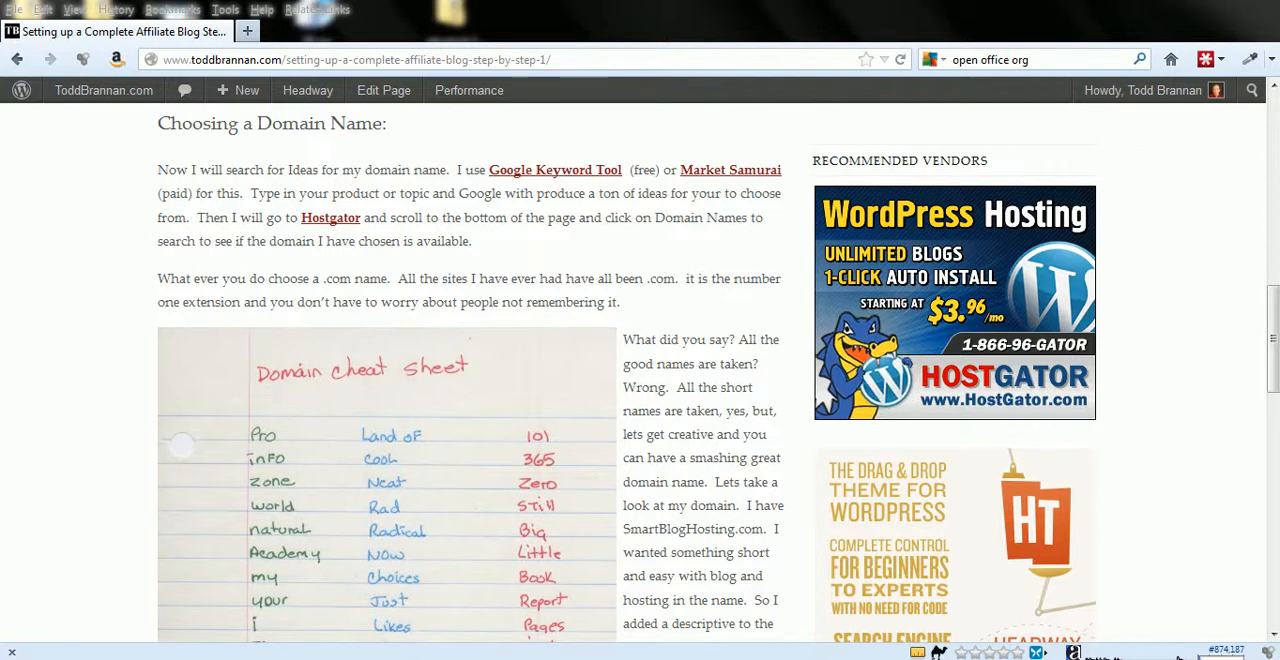
# - Open the Google Keyword Tool link from the blog post in a new tab and switch to it
pyautogui.rightClick(543, 172)
pyautogui.click(610, 180)
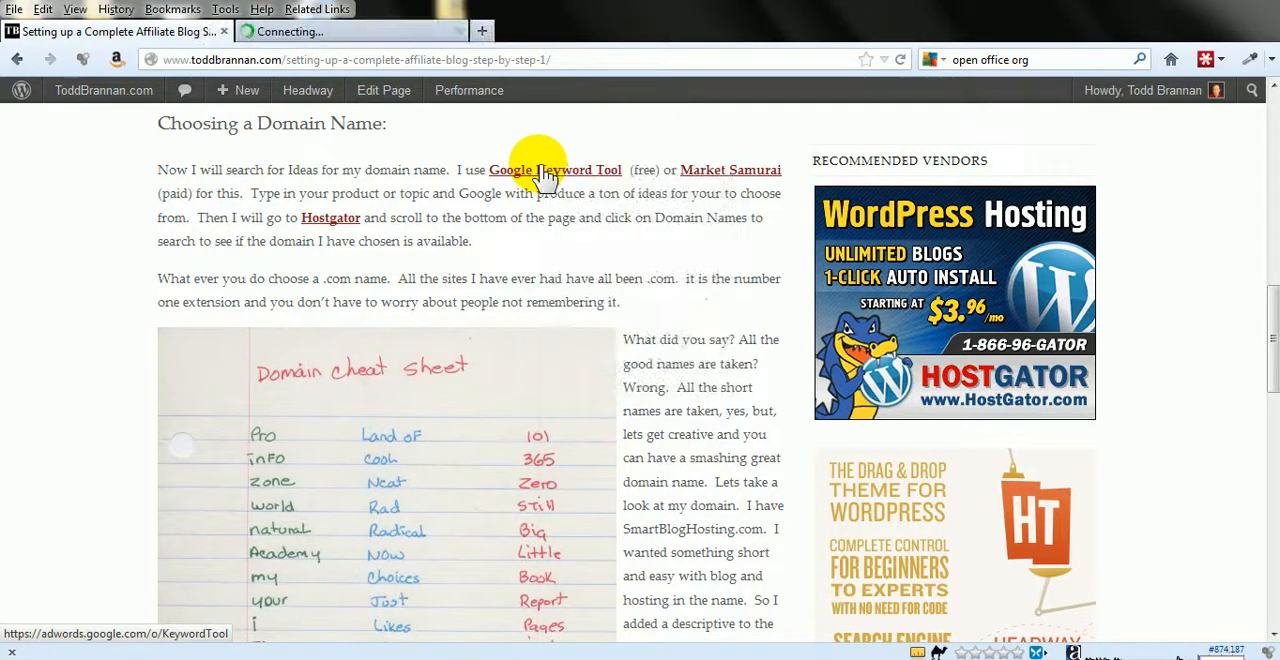
pyautogui.click(405, 35)
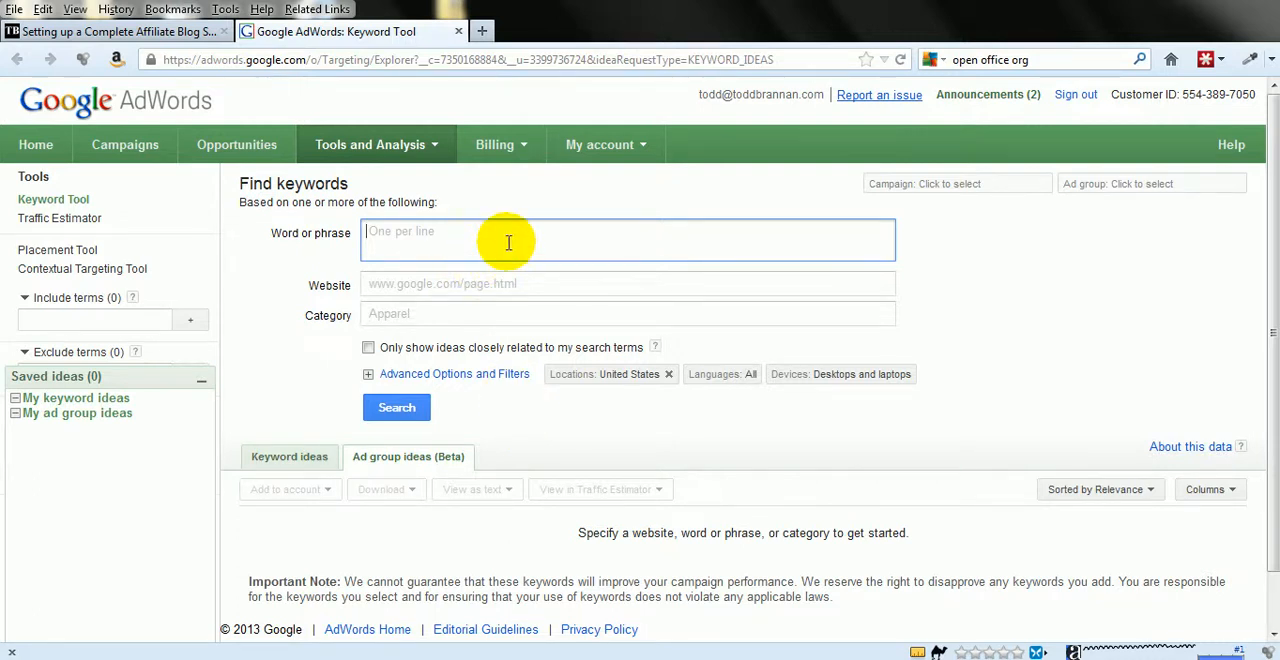
# - Search for keyword ideas on the word "hosting" and look over the suggested ad groups
pyautogui.write('hosting')
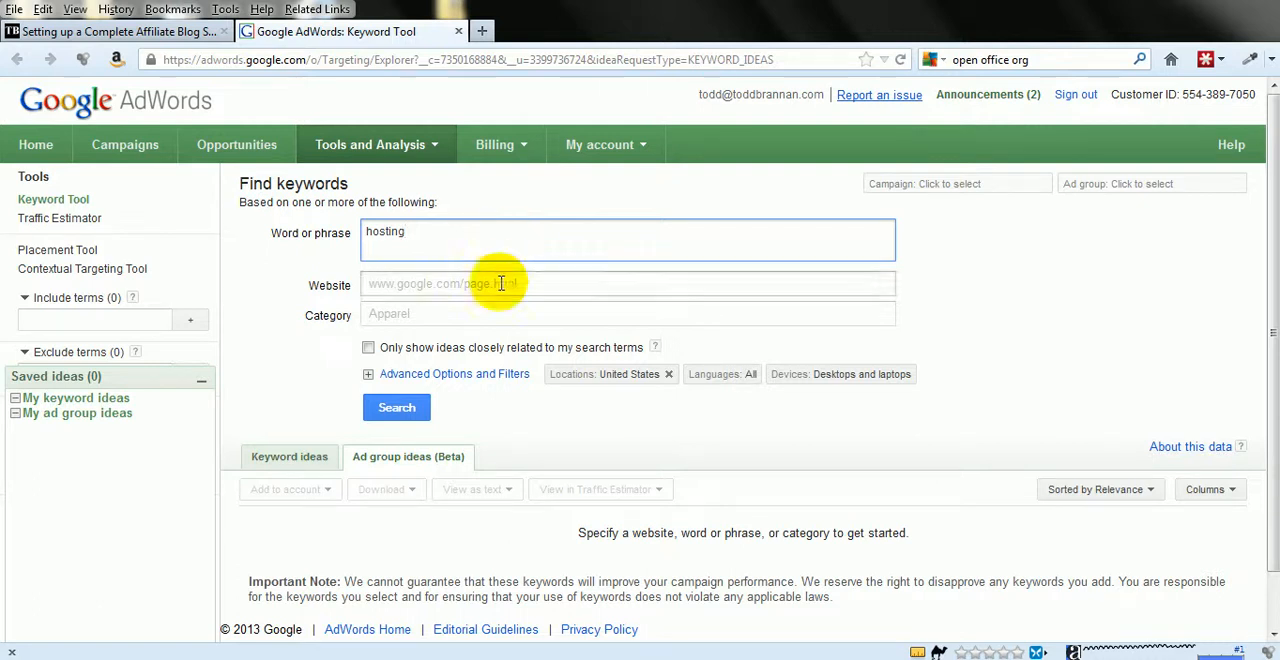
pyautogui.click(388, 413)
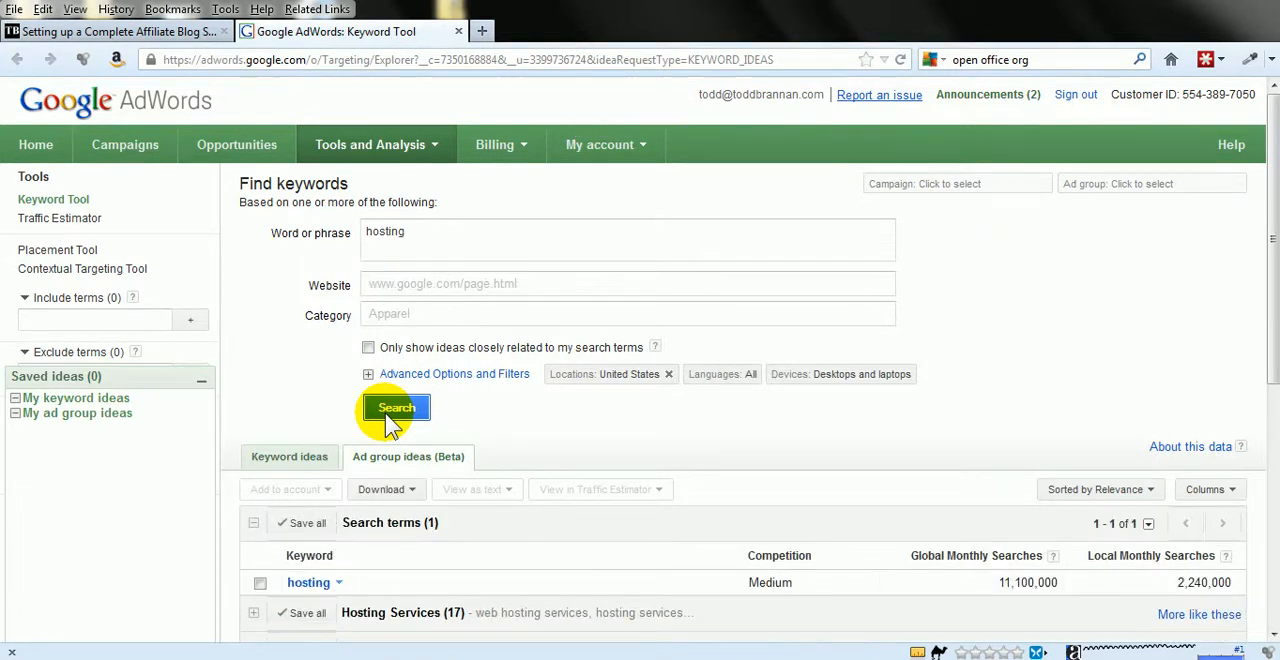
pyautogui.scroll(-3, 508, 405)
pyautogui.scroll(-1, 520, 413)
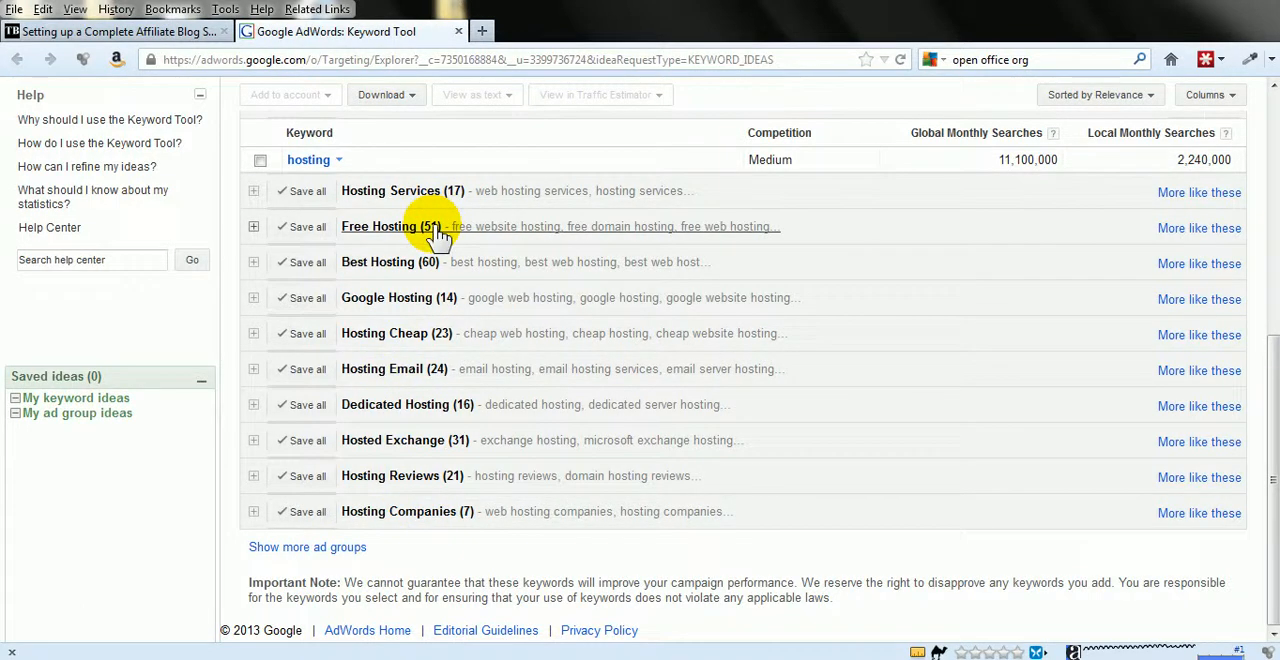
pyautogui.scroll(1, 410, 383)
pyautogui.scroll(3, 410, 383)
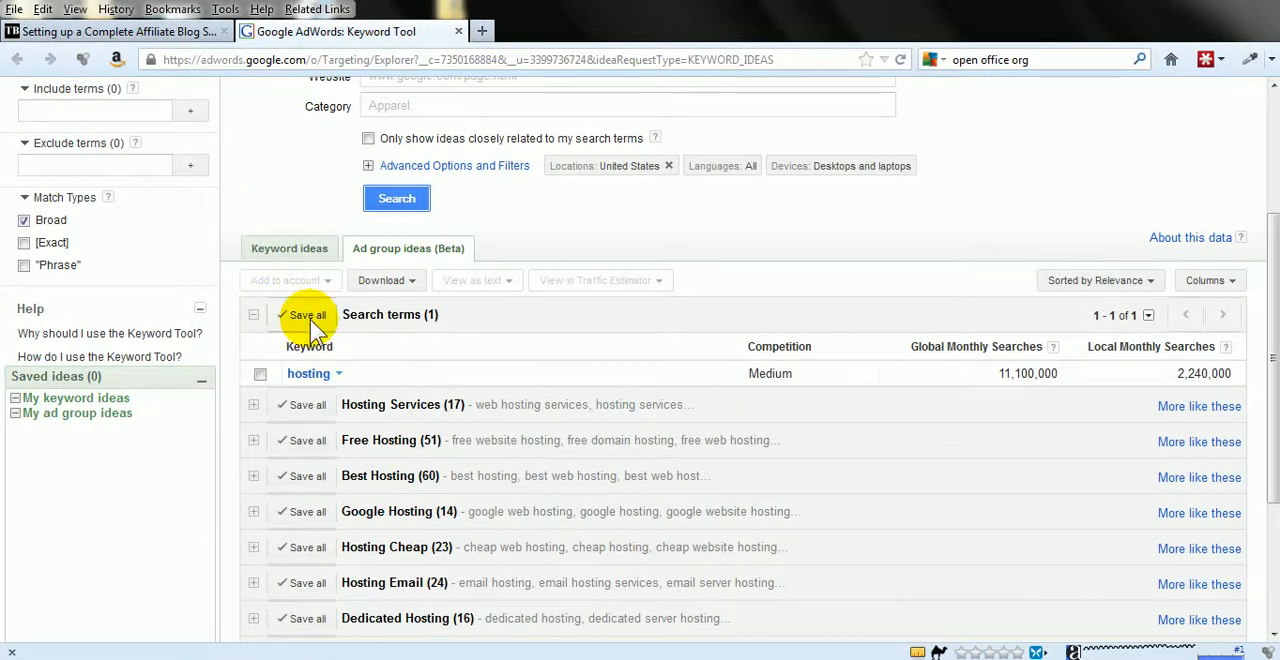
# - Show the individual keyword ideas for hosting and review their competition and monthly searches
pyautogui.click(288, 246)
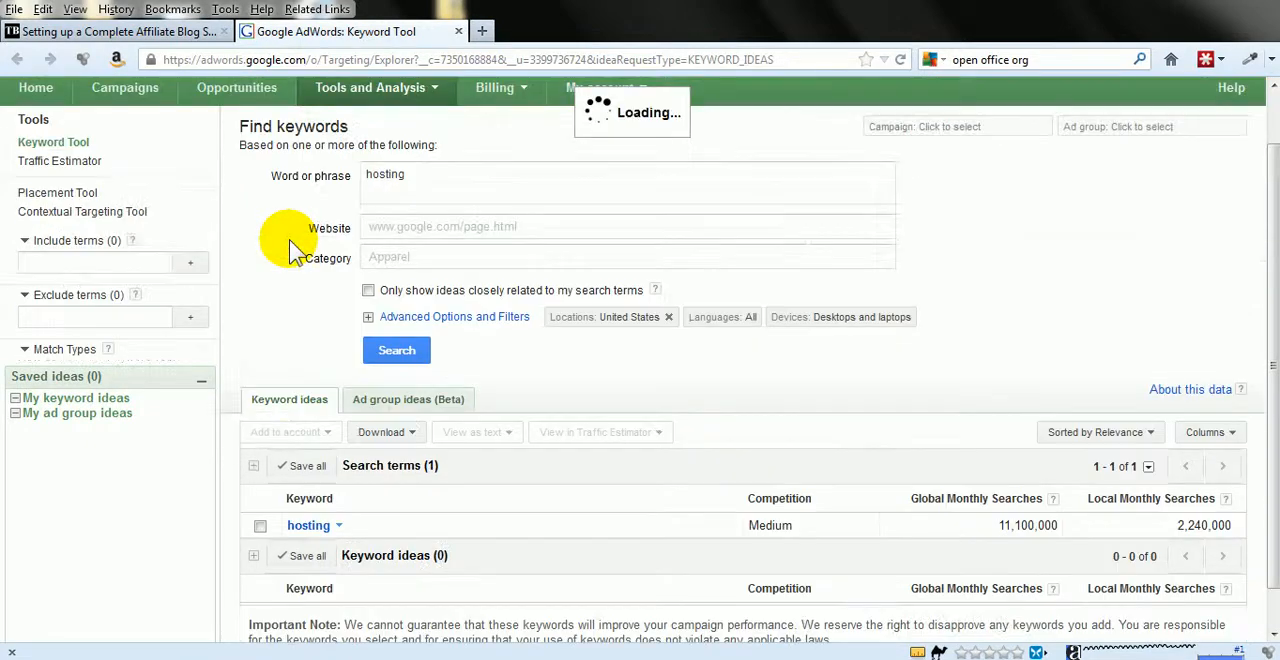
pyautogui.scroll(-2, 300, 325)
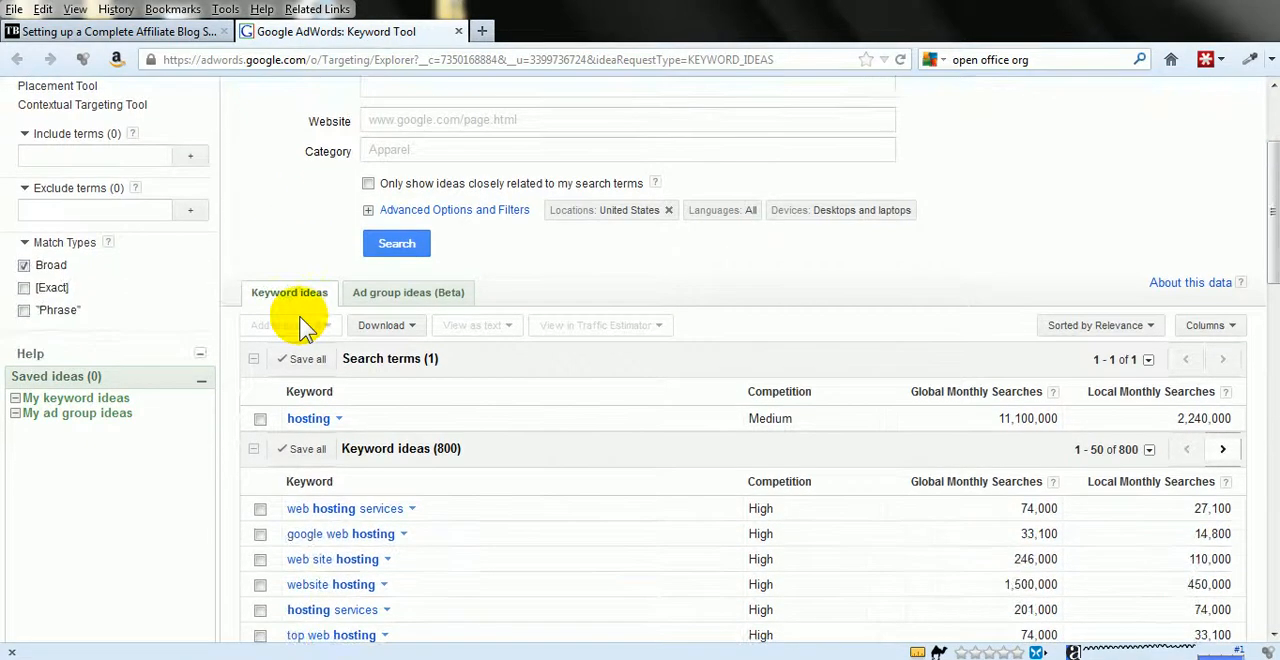
pyautogui.scroll(-2, 491, 368)
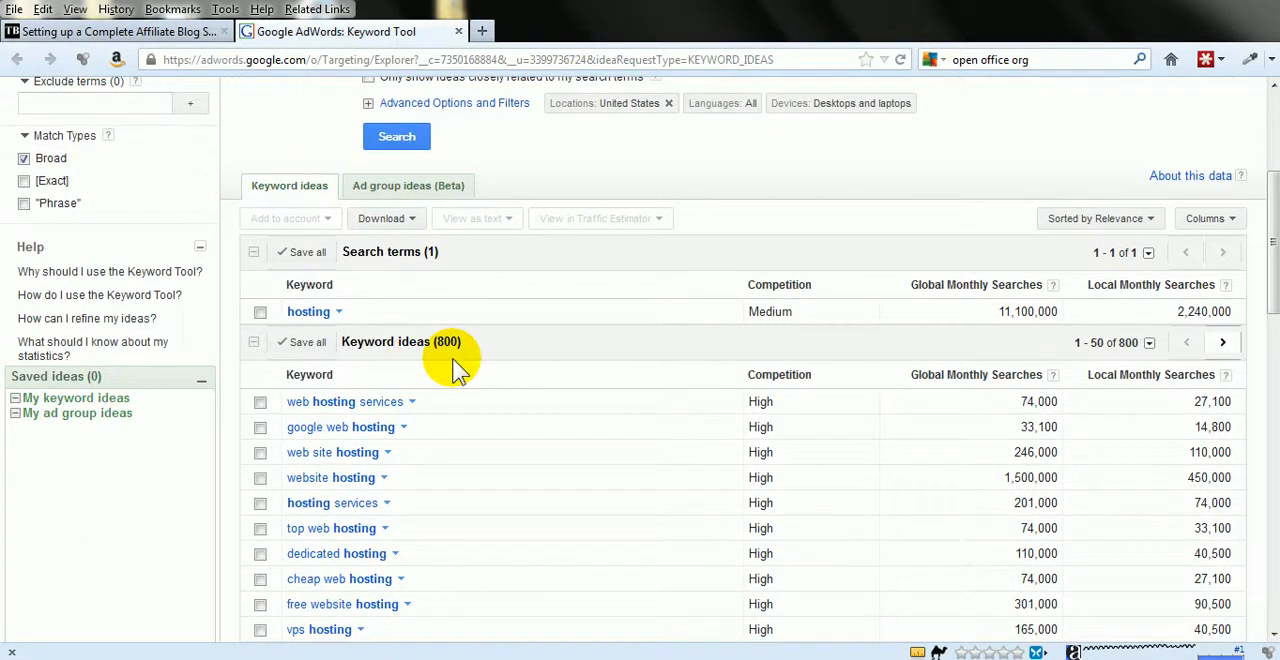
pyautogui.scroll(-3, 474, 371)
pyautogui.scroll(-4, 495, 355)
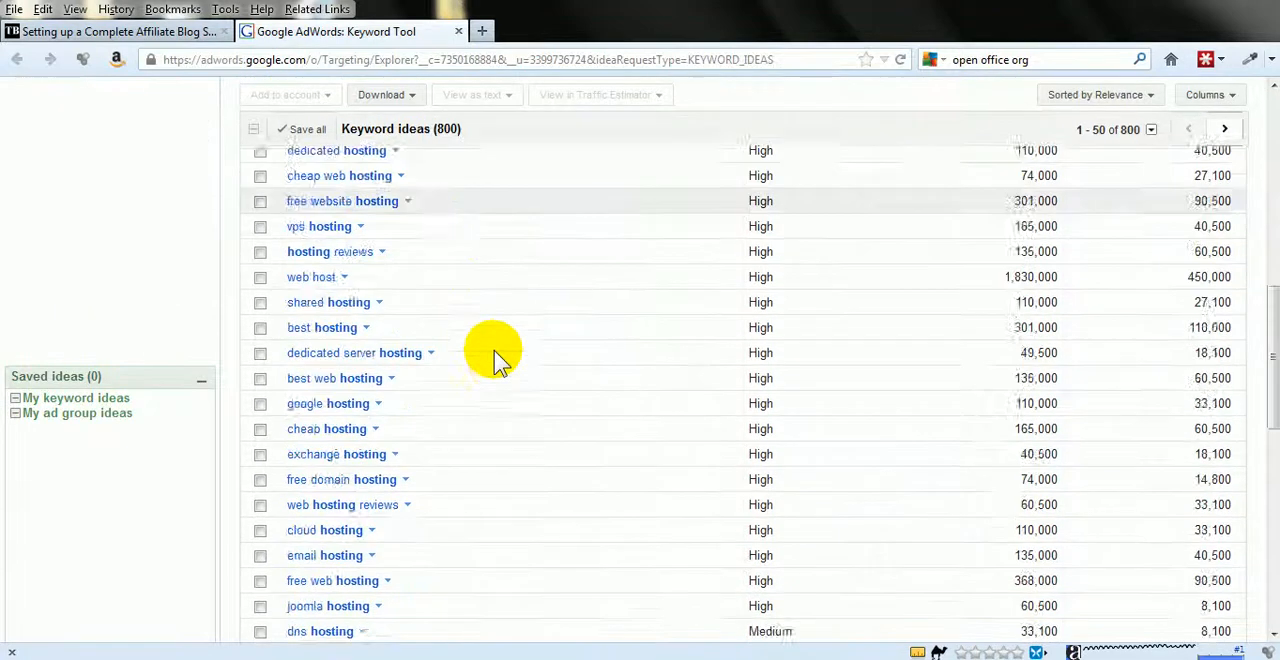
pyautogui.scroll(6, 495, 355)
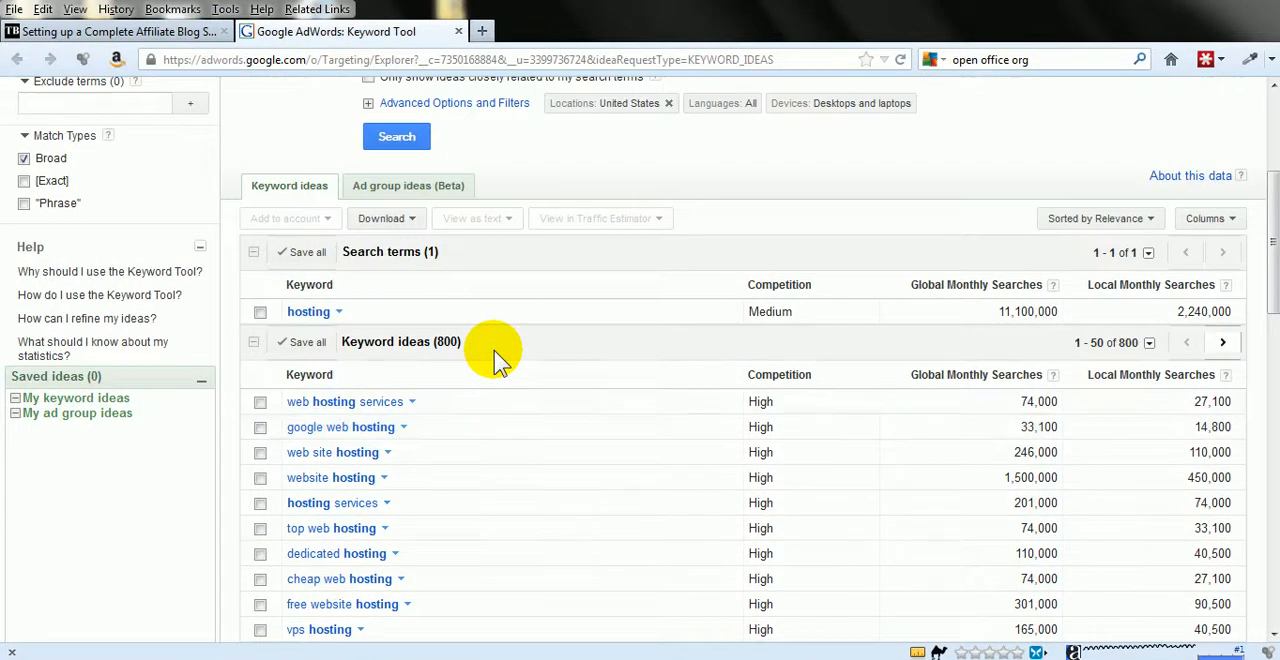
pyautogui.scroll(2, 506, 401)
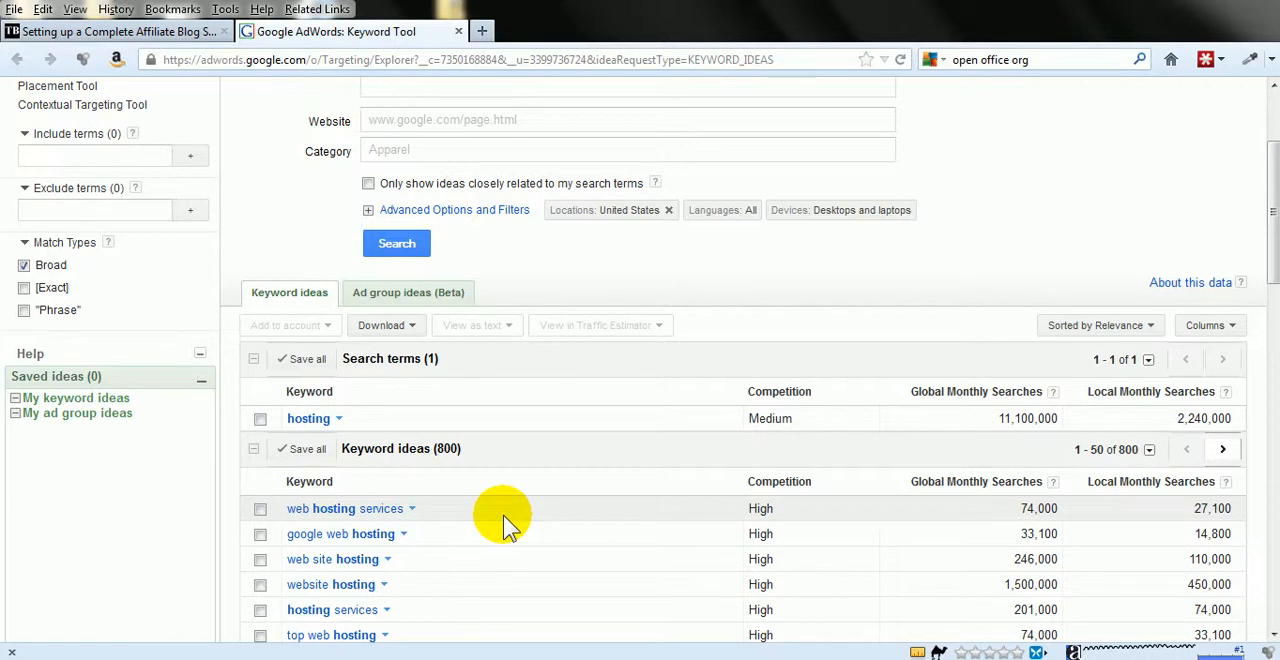
pyautogui.scroll(-2, 503, 515)
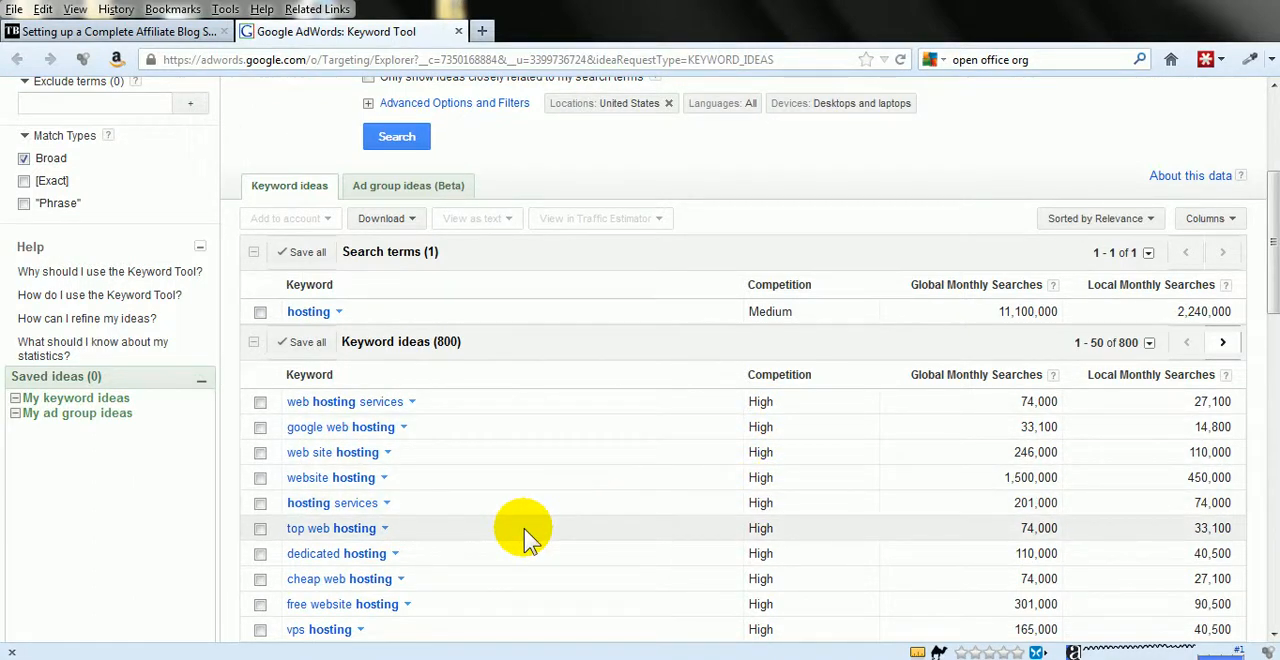
# - Download all the keyword search results in CSV for Excel format and save the file
pyautogui.click(386, 221)
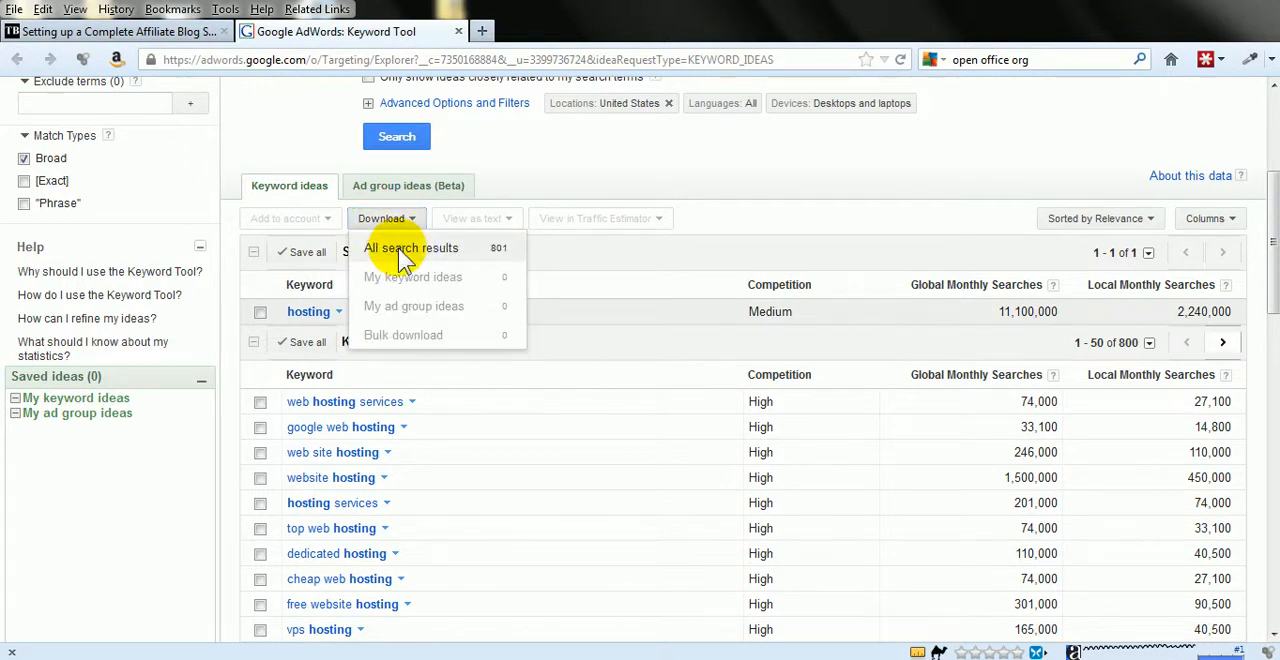
pyautogui.click(405, 258)
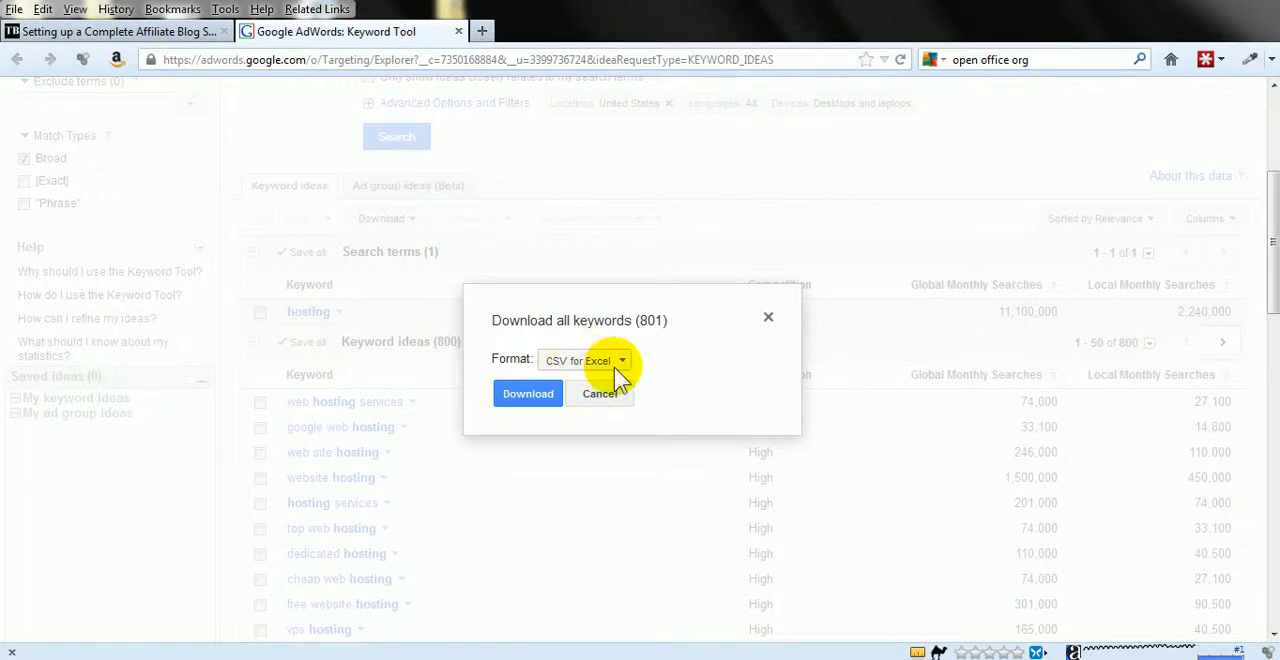
pyautogui.click(531, 393)
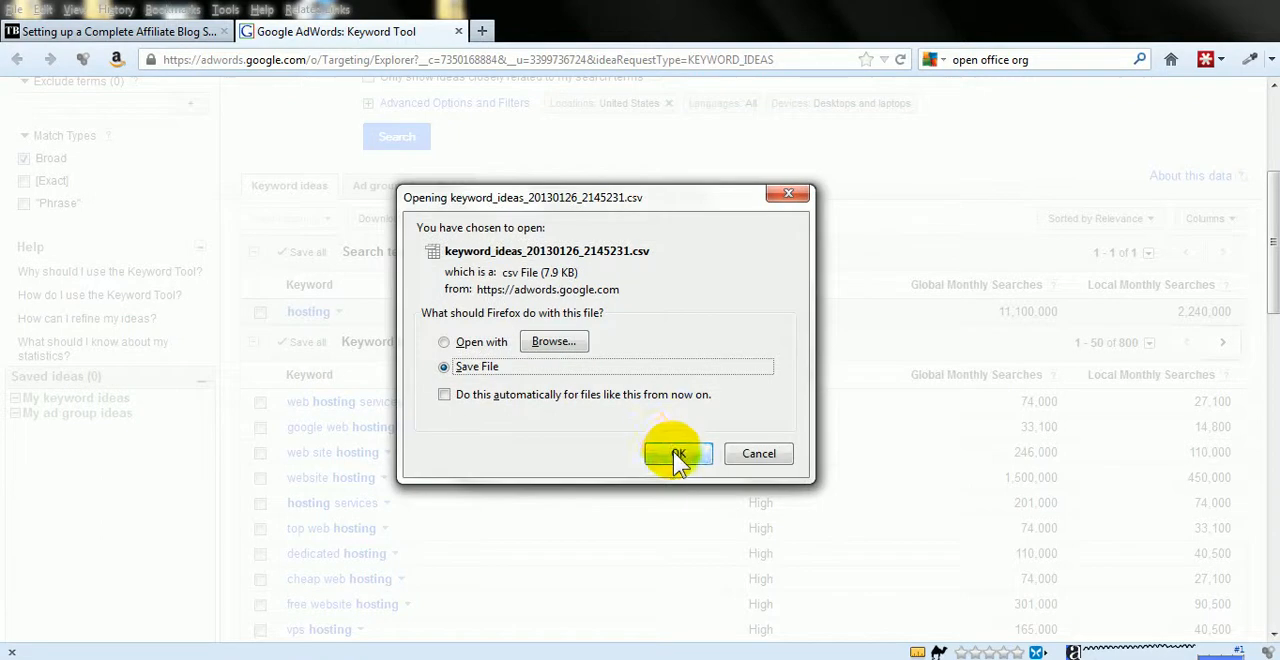
pyautogui.click(677, 455)
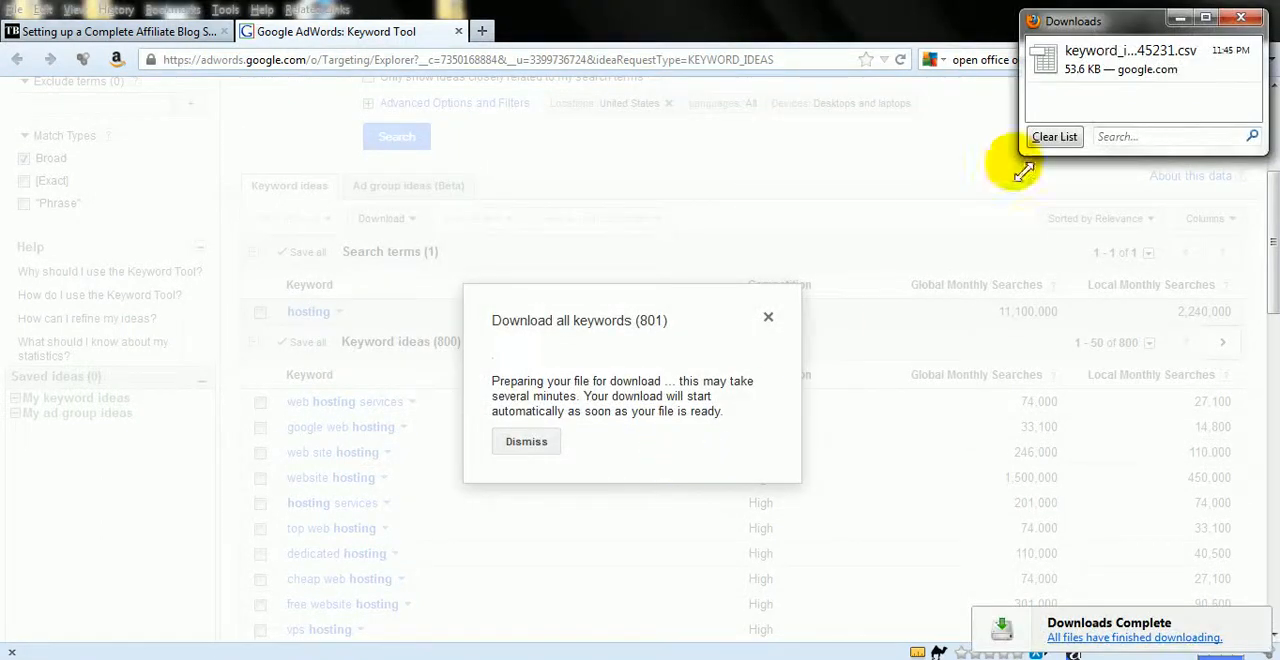
# - Open the downloaded keyword CSV as a spreadsheet, importing it as Unicode text separated by tab and comma
pyautogui.click(1066, 59)
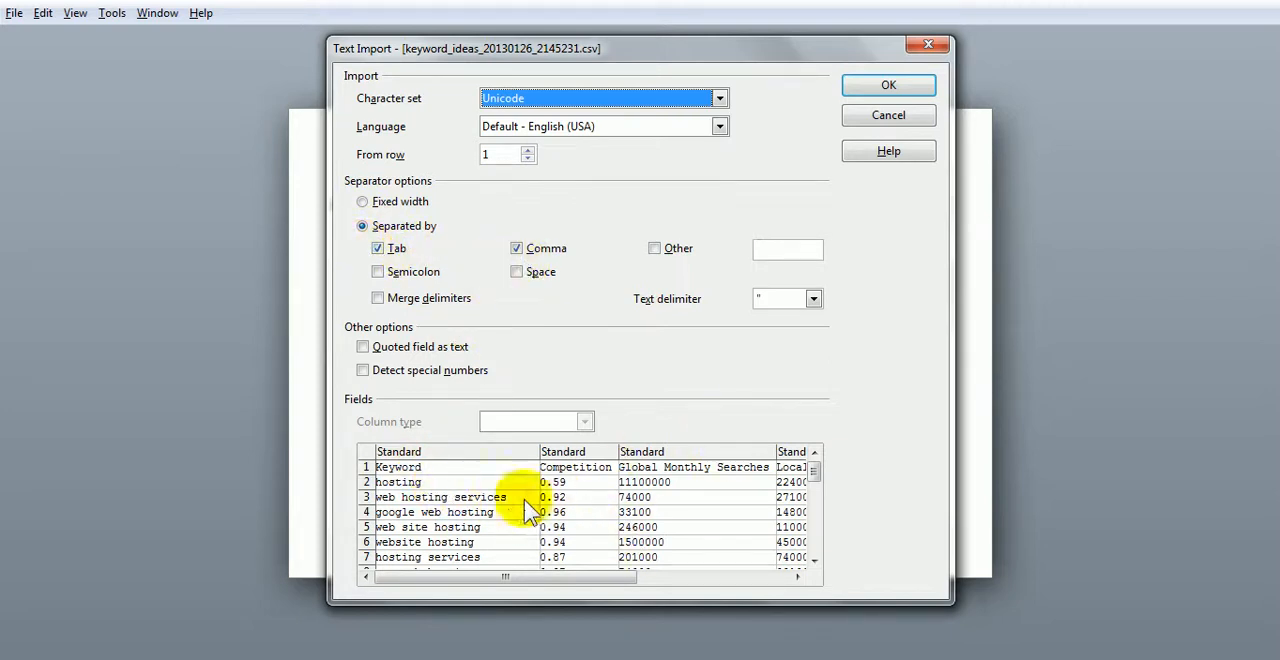
pyautogui.click(883, 88)
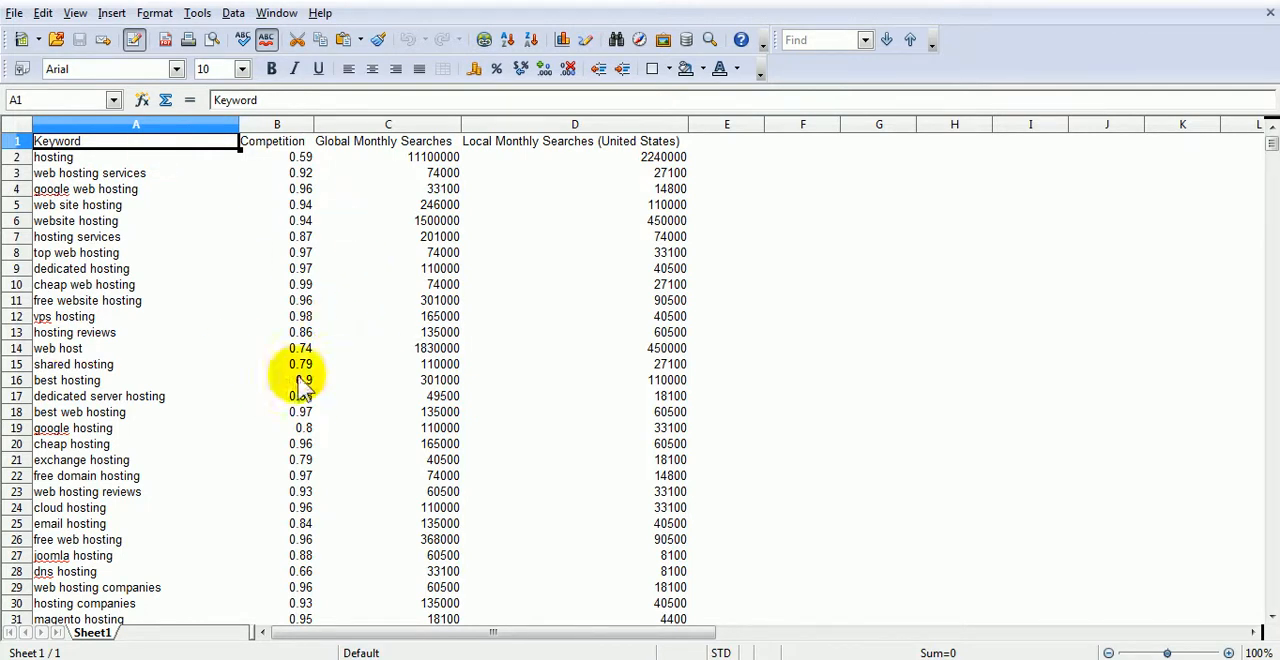
# - Examine the imported keyword list down to its last row and return to the first row
pyautogui.scroll(-3, 290, 370)
pyautogui.scroll(-20, 288, 370)
pyautogui.scroll(-20, 288, 370)
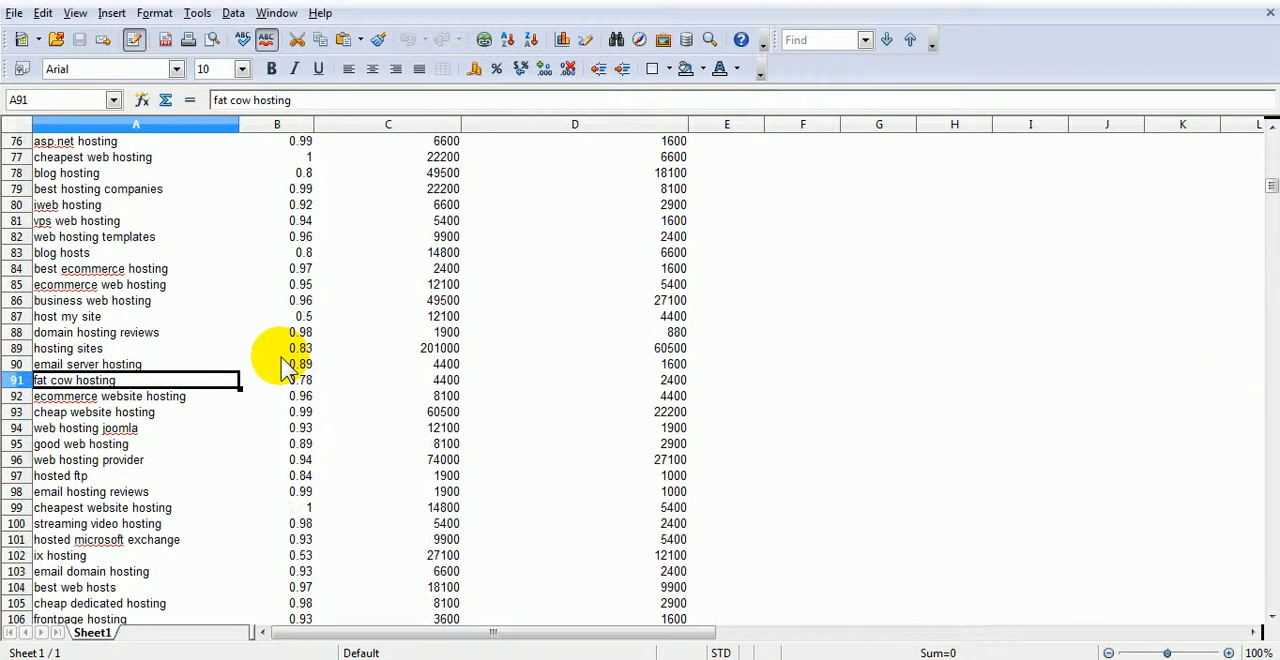
pyautogui.press('pagedown')
pyautogui.press('pagedown')
pyautogui.press('pagedown')
pyautogui.press('pagedown')
pyautogui.press('pagedown')
pyautogui.press('pagedown')
pyautogui.press('pagedown')
pyautogui.press('pagedown')
pyautogui.press('pagedown')
pyautogui.press('pagedown')
pyautogui.press('pagedown')
pyautogui.press('pagedown')
pyautogui.press('pagedown')
pyautogui.press('pagedown')
pyautogui.press('pagedown')
pyautogui.press('pagedown')
pyautogui.press('pagedown')
pyautogui.press('pagedown')
pyautogui.press('pagedown')
pyautogui.press('pagedown')
pyautogui.press('pagedown')
pyautogui.press('pagedown')
pyautogui.press('pagedown')
pyautogui.press('pagedown')
pyautogui.press('pagedown')
pyautogui.press('pagedown')
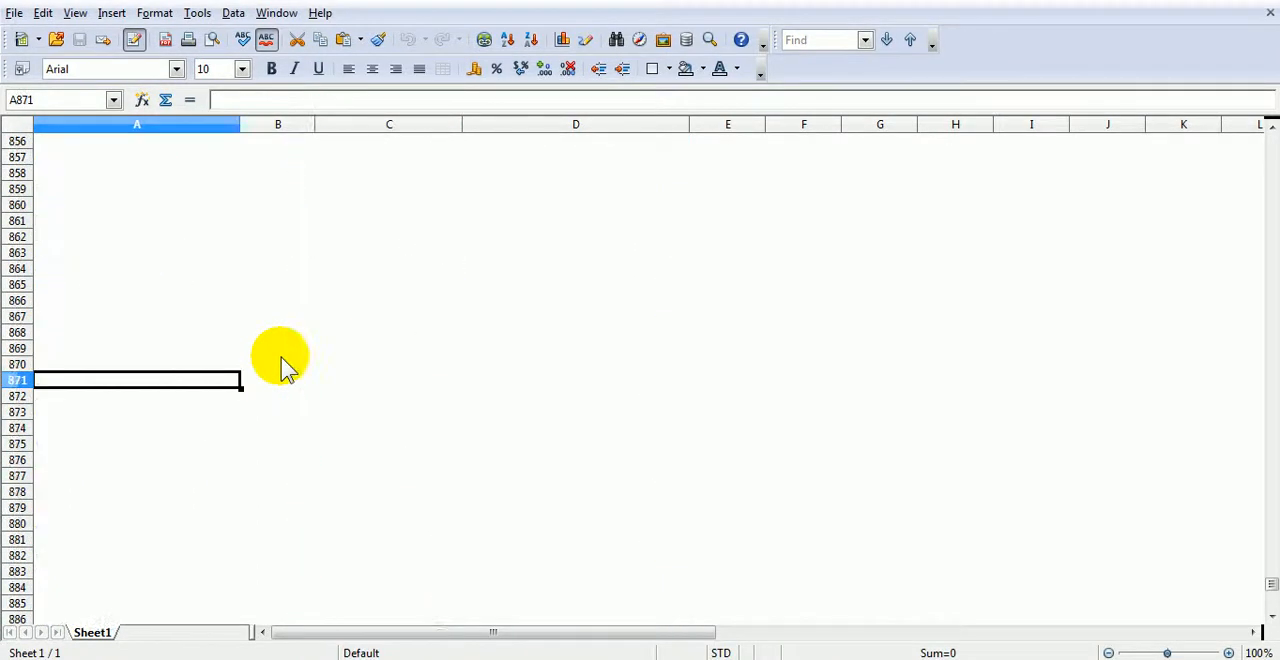
pyautogui.press('pageup')
pyautogui.press('pageup')
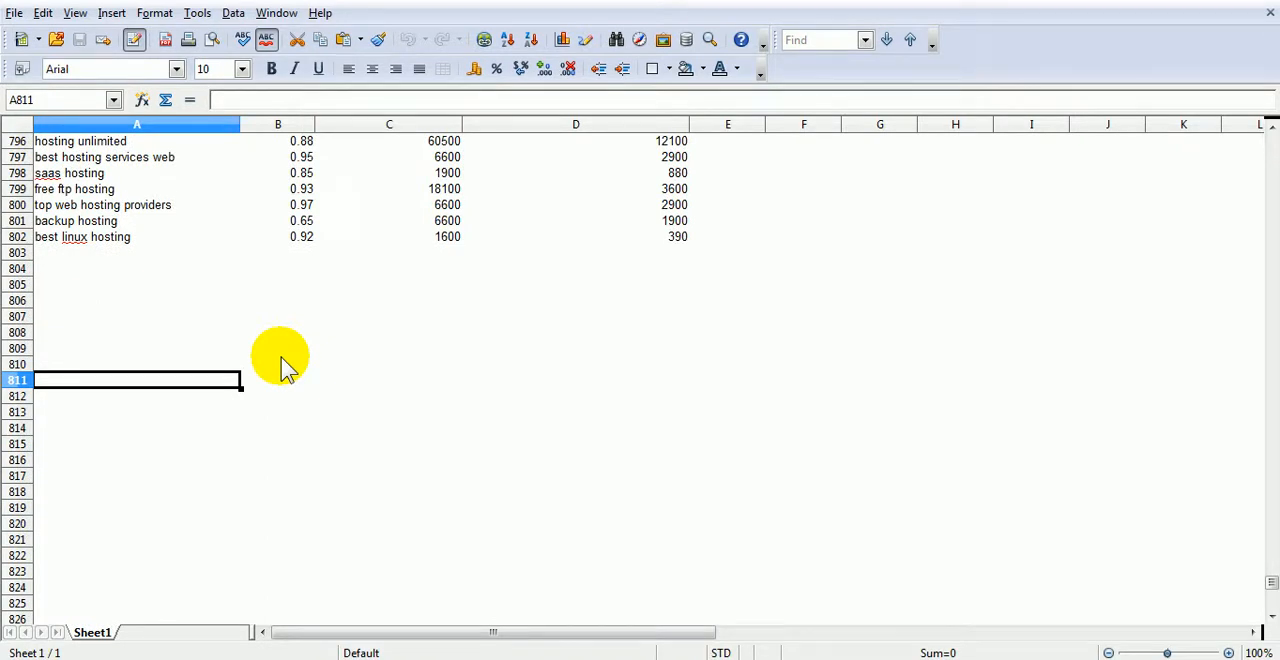
pyautogui.press('pageup')
pyautogui.press('pageup')
pyautogui.press('pageup')
pyautogui.press('pageup')
pyautogui.press('pageup')
pyautogui.press('pageup')
pyautogui.press('pageup')
pyautogui.press('pageup')
pyautogui.press('pageup')
pyautogui.press('pageup')
pyautogui.press('pageup')
pyautogui.press('pageup')
pyautogui.press('pageup')
pyautogui.press('pageup')
pyautogui.press('pageup')
pyautogui.press('pageup')
pyautogui.press('pageup')
pyautogui.press('pageup')
pyautogui.press('pageup')
pyautogui.press('pageup')
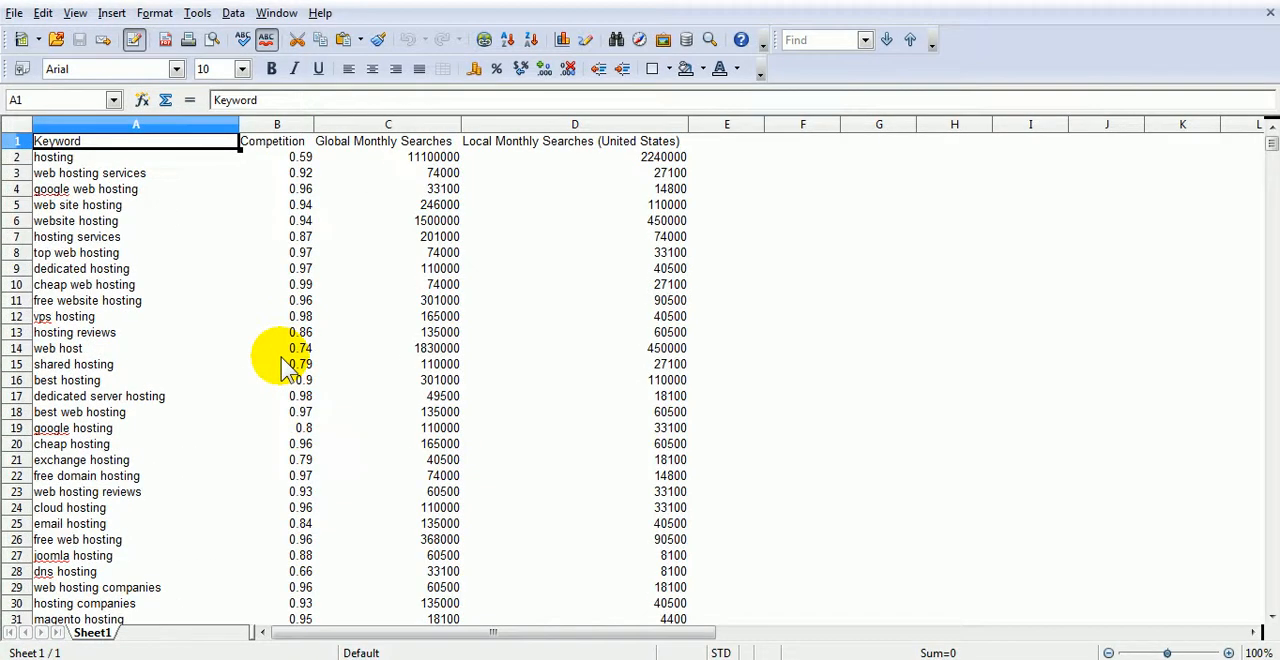
# - Insert two new blank sheets, Sheet2 and Sheet3, before the keyword sheet
pyautogui.rightClick(94, 633)
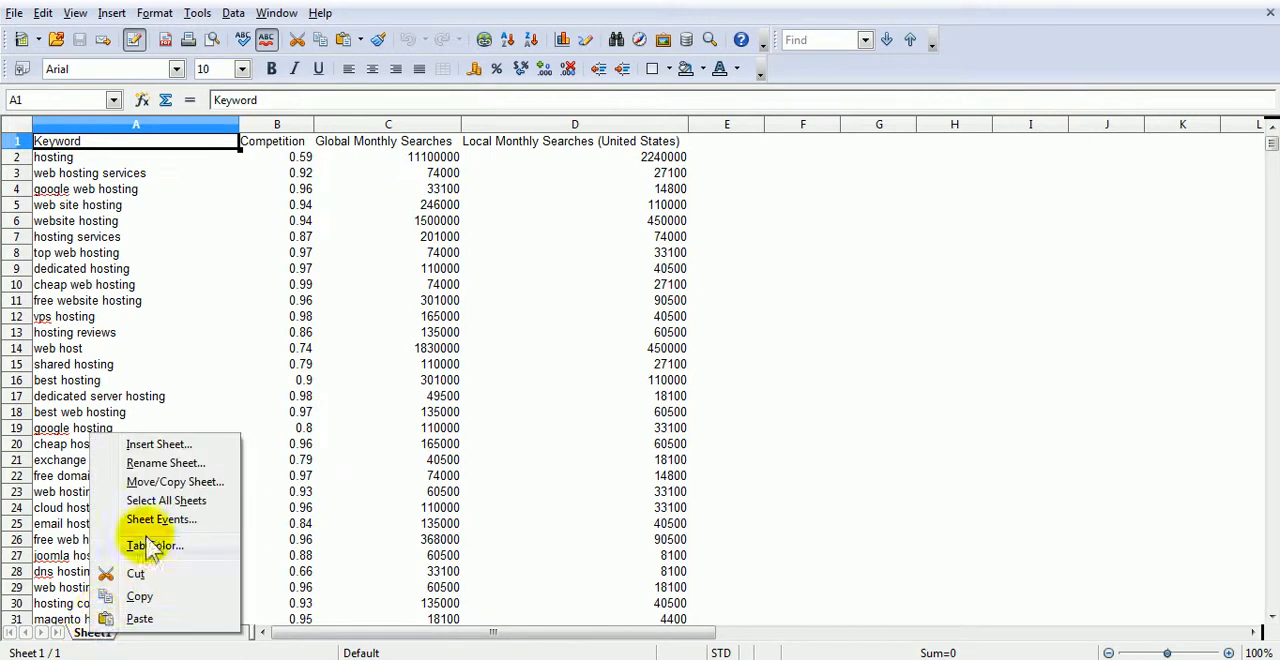
pyautogui.click(155, 444)
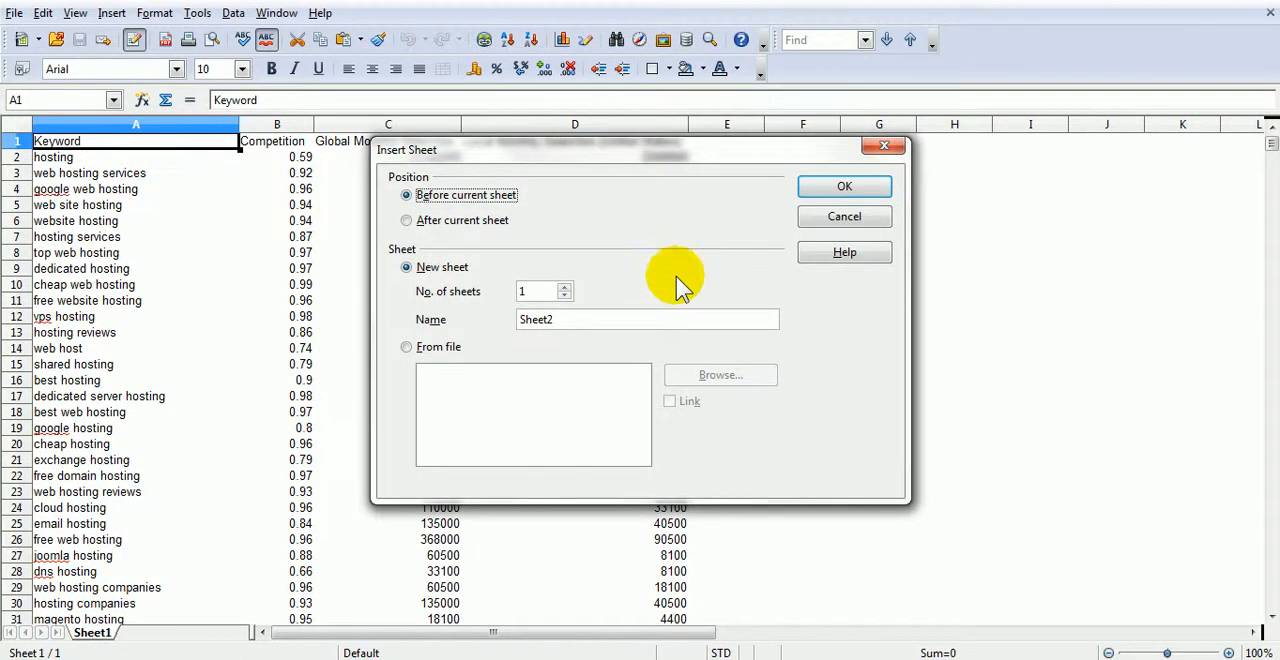
pyautogui.press('Return')
pyautogui.rightClick(92, 633)
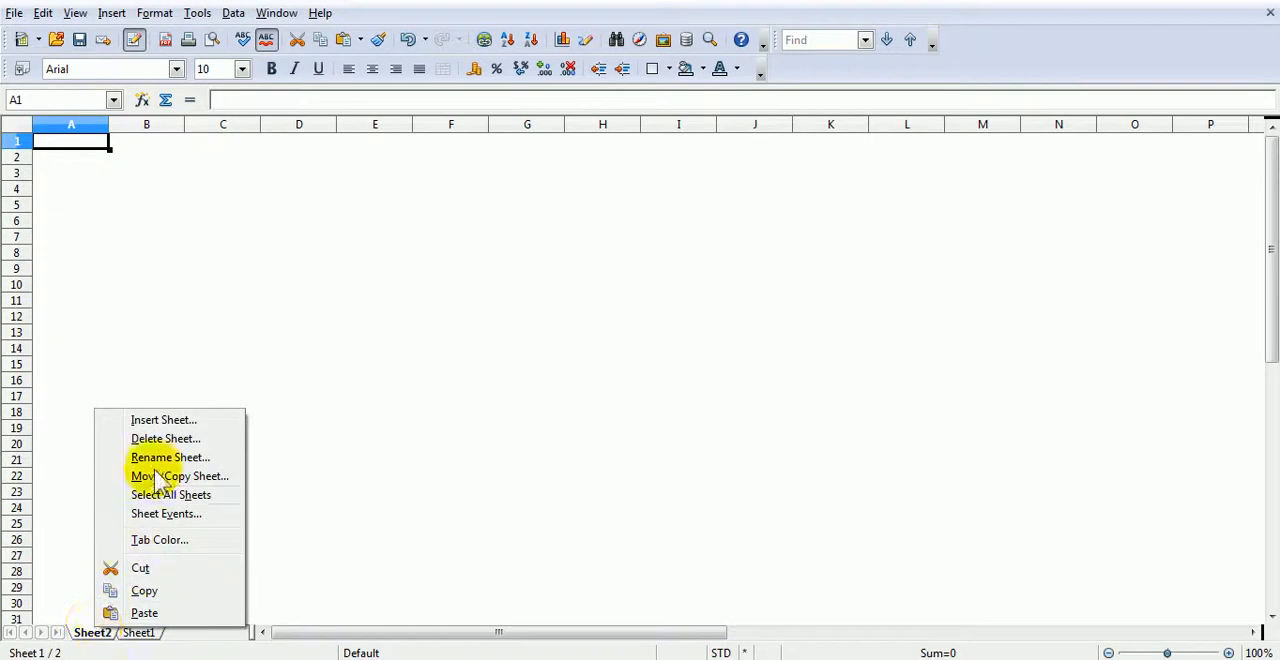
pyautogui.click(157, 422)
pyautogui.press('Return')
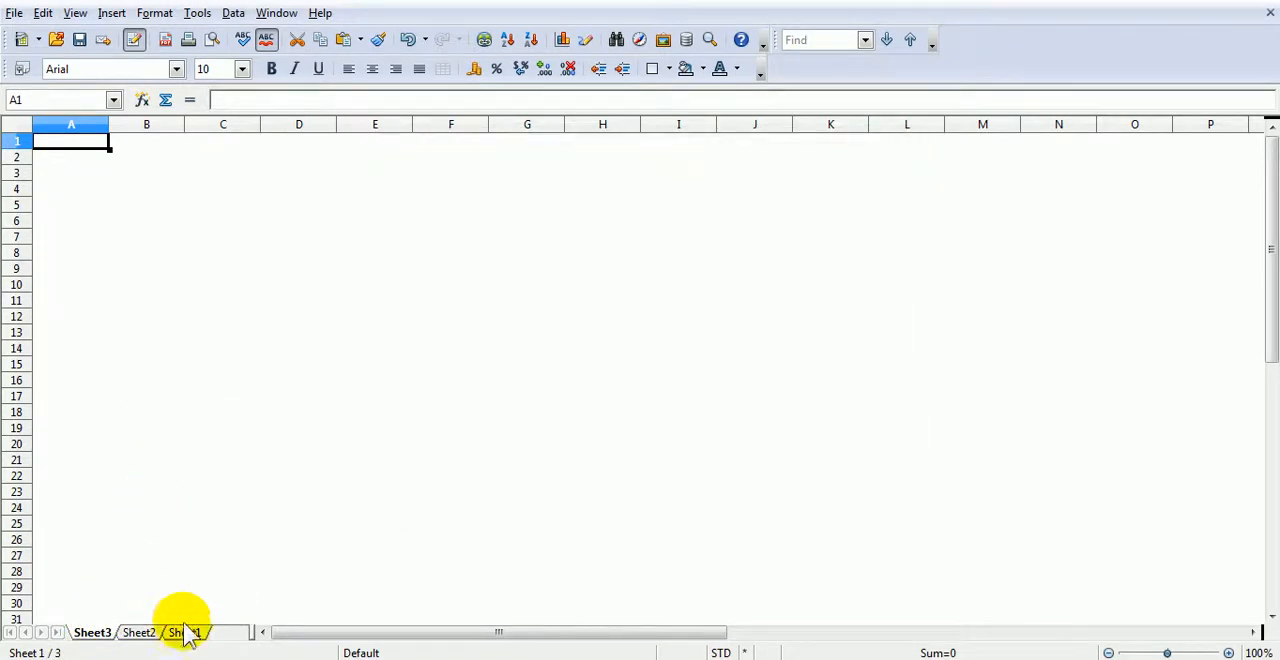
# - Move Sheet1 in front of the other sheets and rename it "hosting master list"
pyautogui.moveTo(187, 636); pyautogui.dragTo(97, 640)
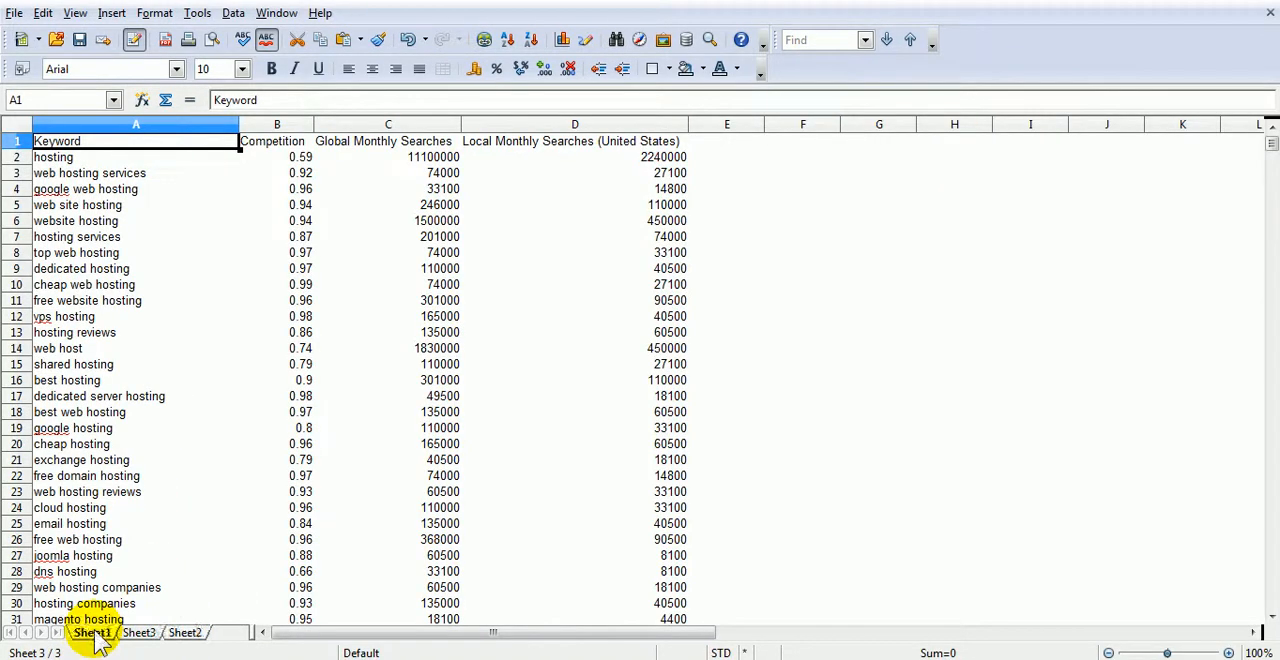
pyautogui.doubleClick(96, 637)
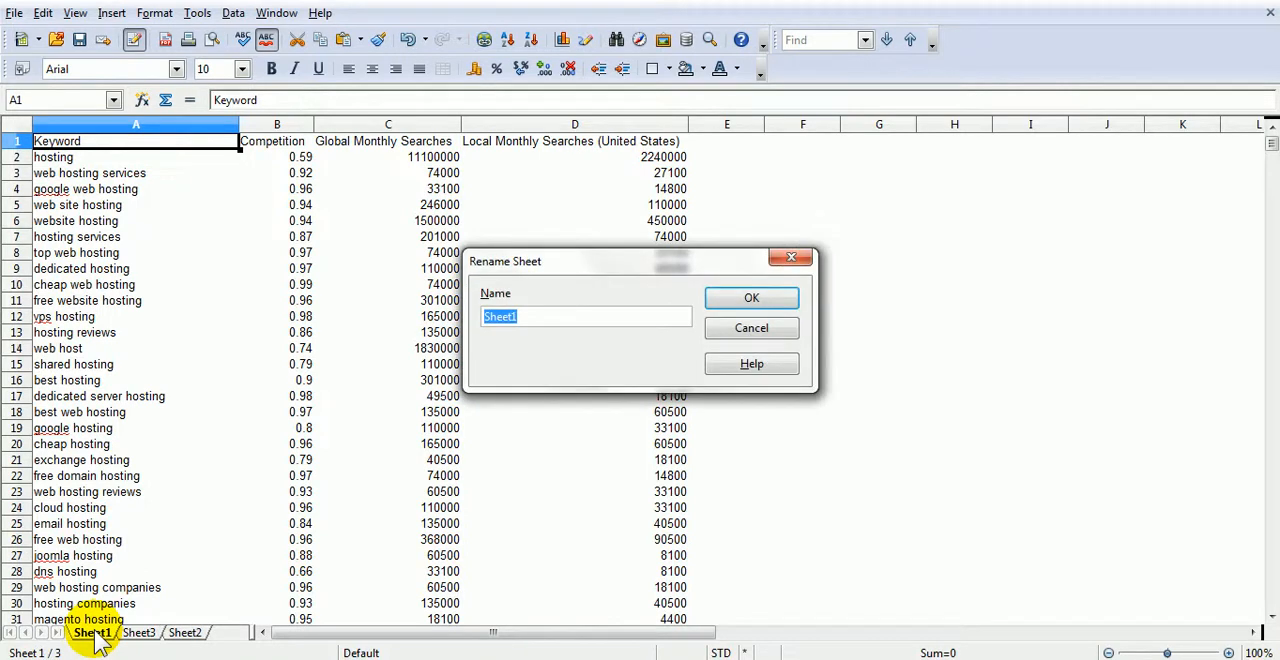
pyautogui.write('hosting master list')
pyautogui.press('Return')
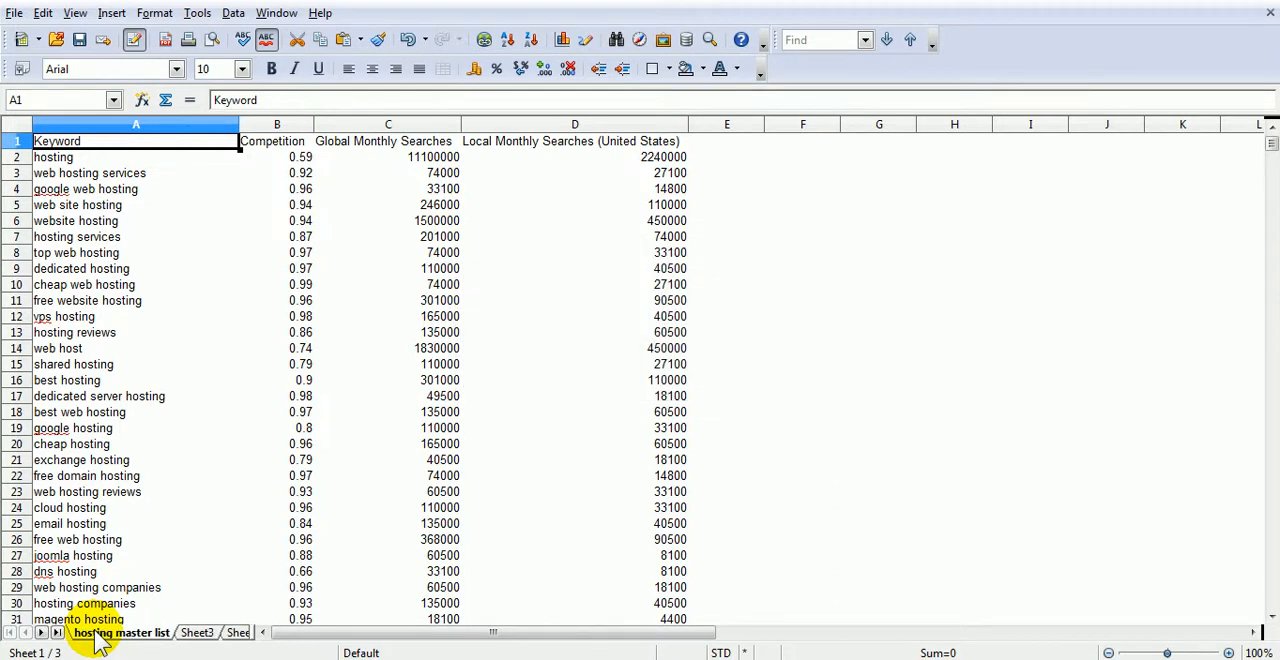
# - Reorder the blank sheets so Sheet2 comes before Sheet3, and return to the hosting master list sheet
pyautogui.click(236, 634)
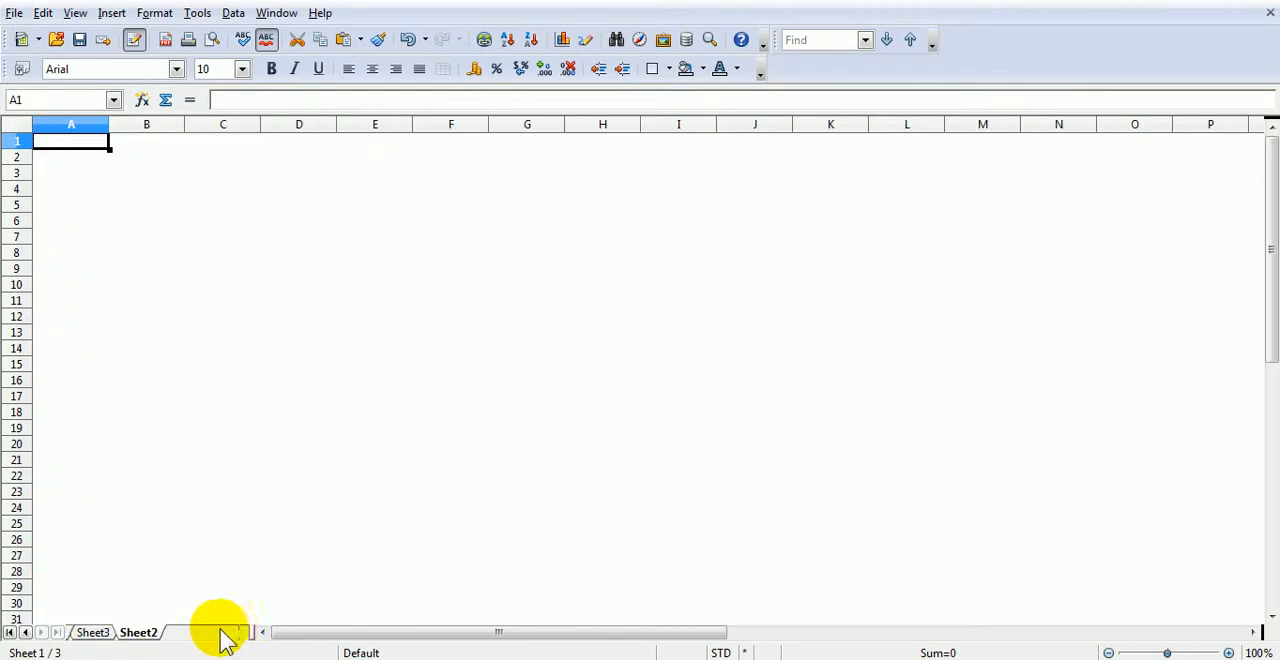
pyautogui.moveTo(129, 632)
pyautogui.mouseDown()
pyautogui.moveTo(74, 635)
pyautogui.moveTo(213, 622)
pyautogui.moveTo(223, 642)
pyautogui.mouseUp()
pyautogui.click(206, 640)
pyautogui.moveTo(95, 640); pyautogui.dragTo(96, 640)
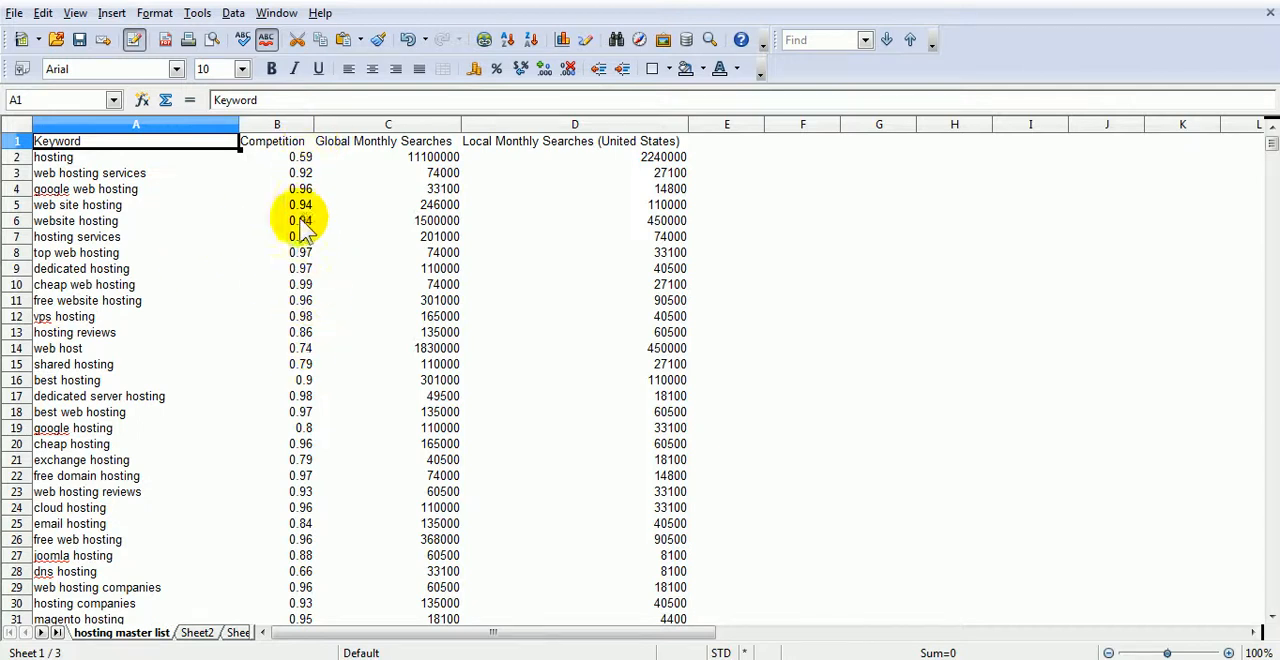
# - Apply an AutoFilter to the header row of the hosting master list
pyautogui.click(20, 143)
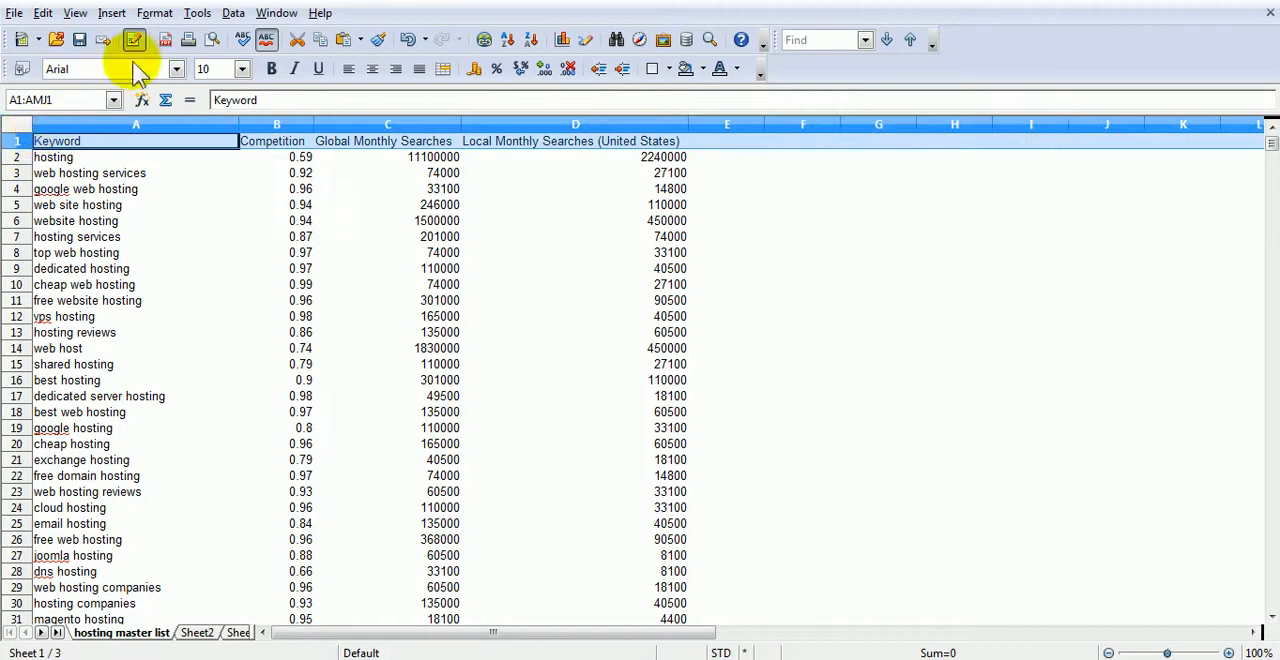
pyautogui.click(205, 13)
pyautogui.moveTo(230, 18)
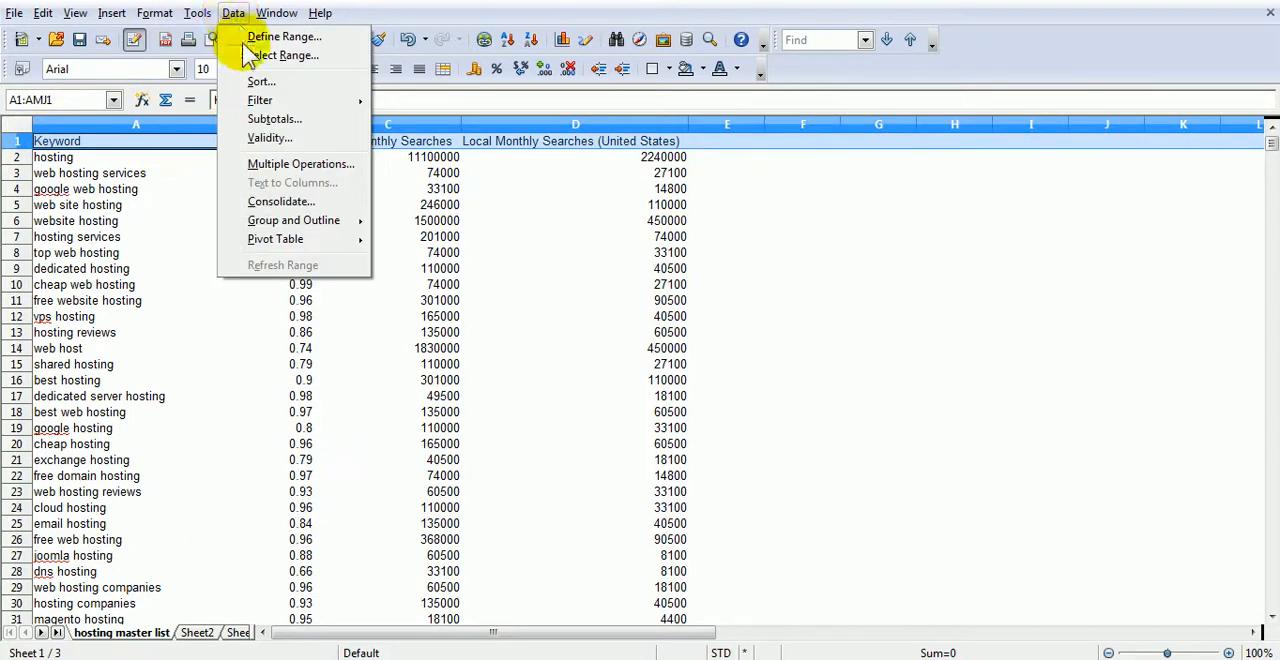
pyautogui.moveTo(262, 101)
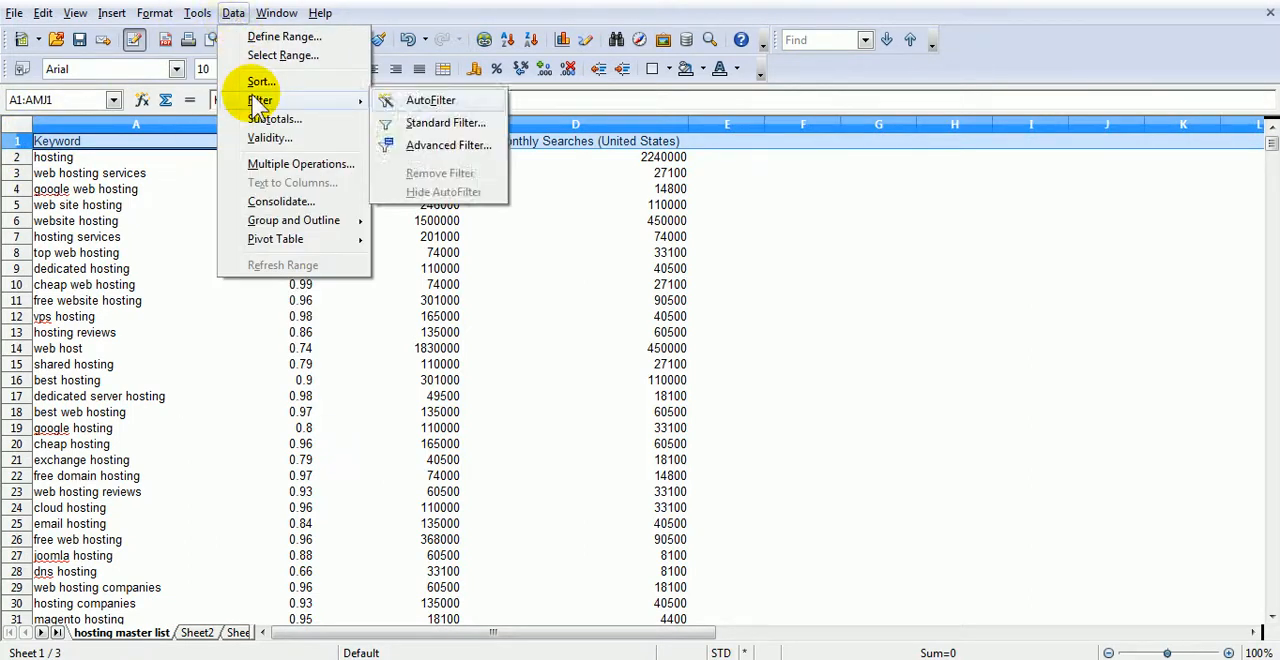
pyautogui.click(416, 100)
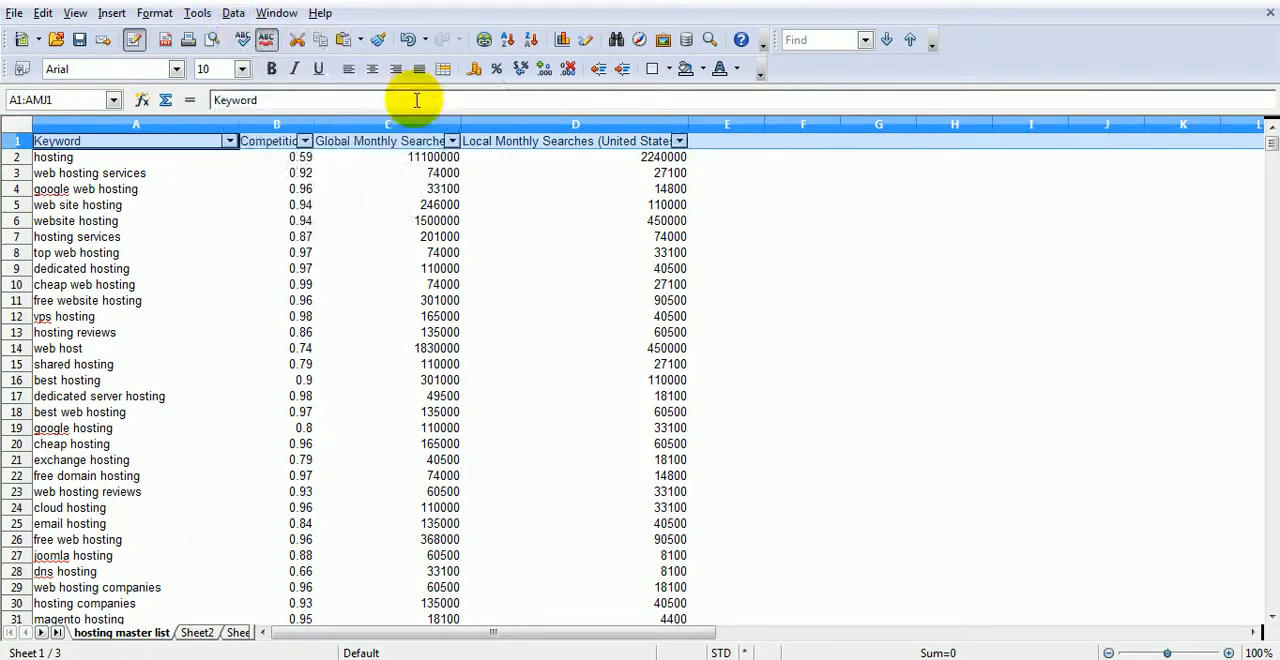
# - Filter the hosting master list with a Standard Filter to rows whose Competition is <= .66
pyautogui.click(305, 141)
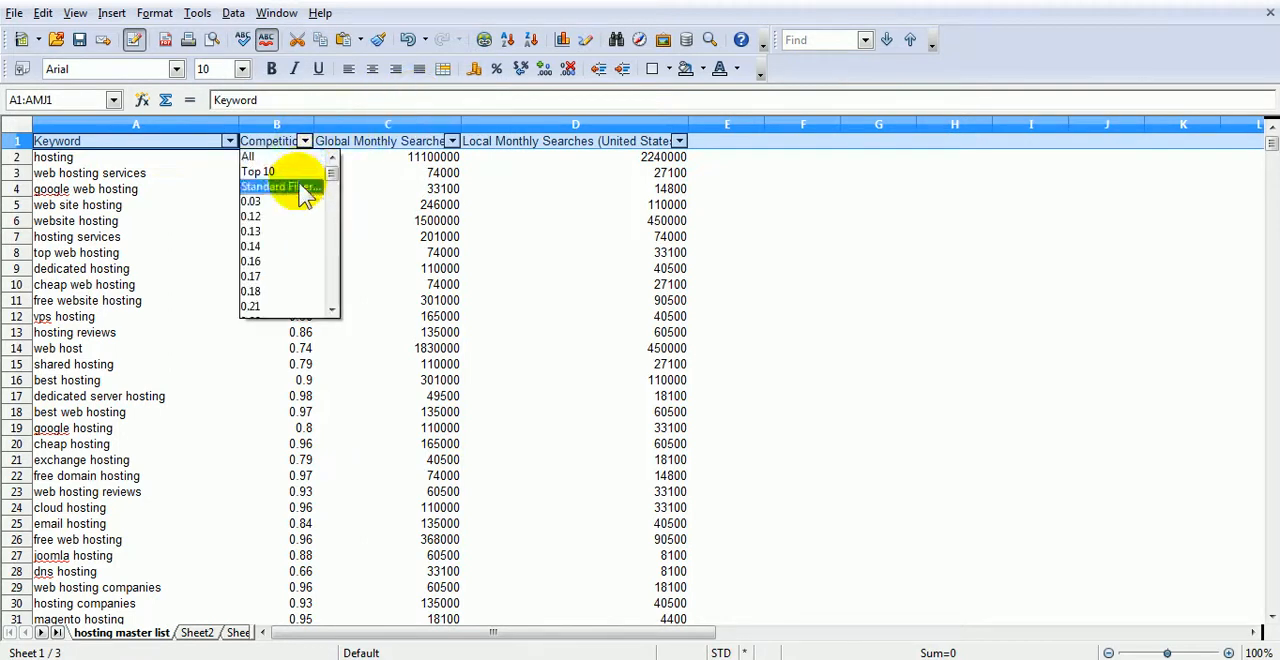
pyautogui.click(300, 188)
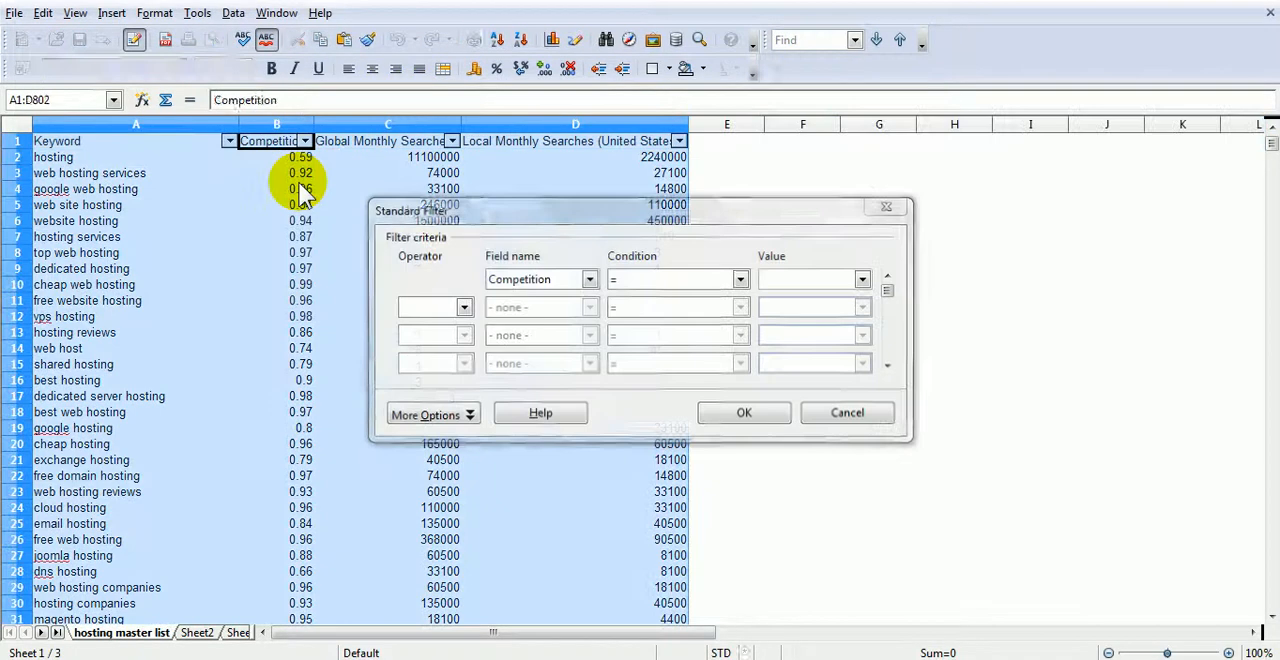
pyautogui.click(740, 280)
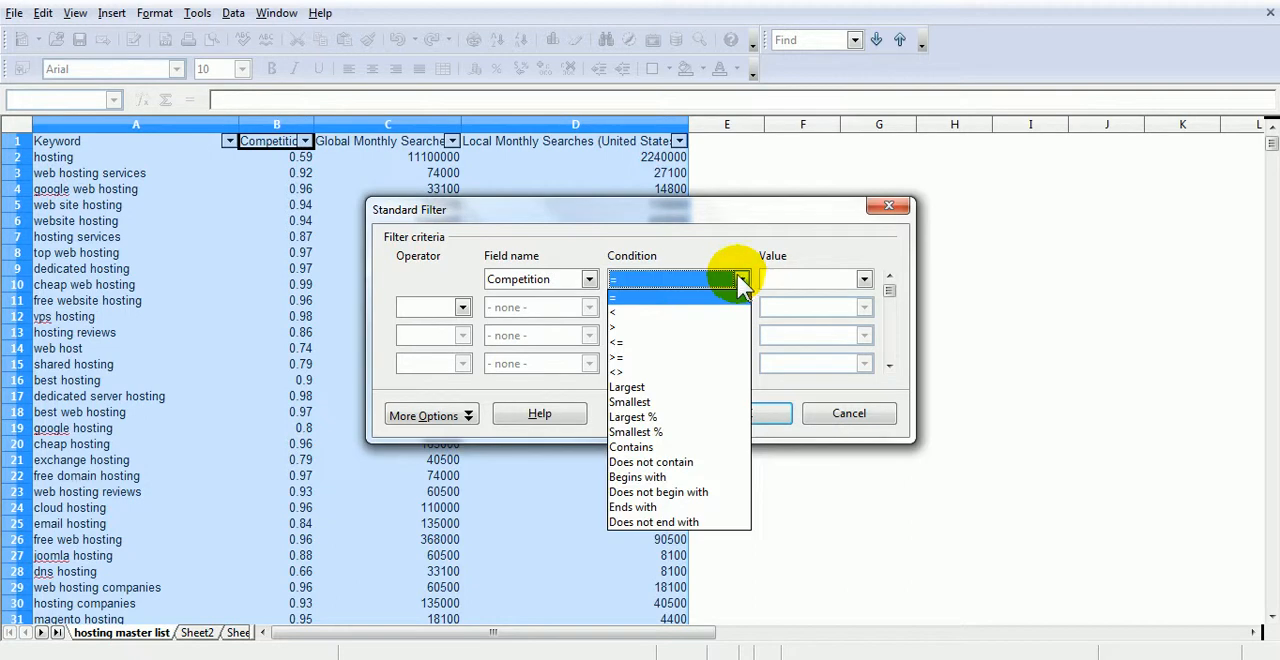
pyautogui.click(665, 342)
pyautogui.click(833, 281)
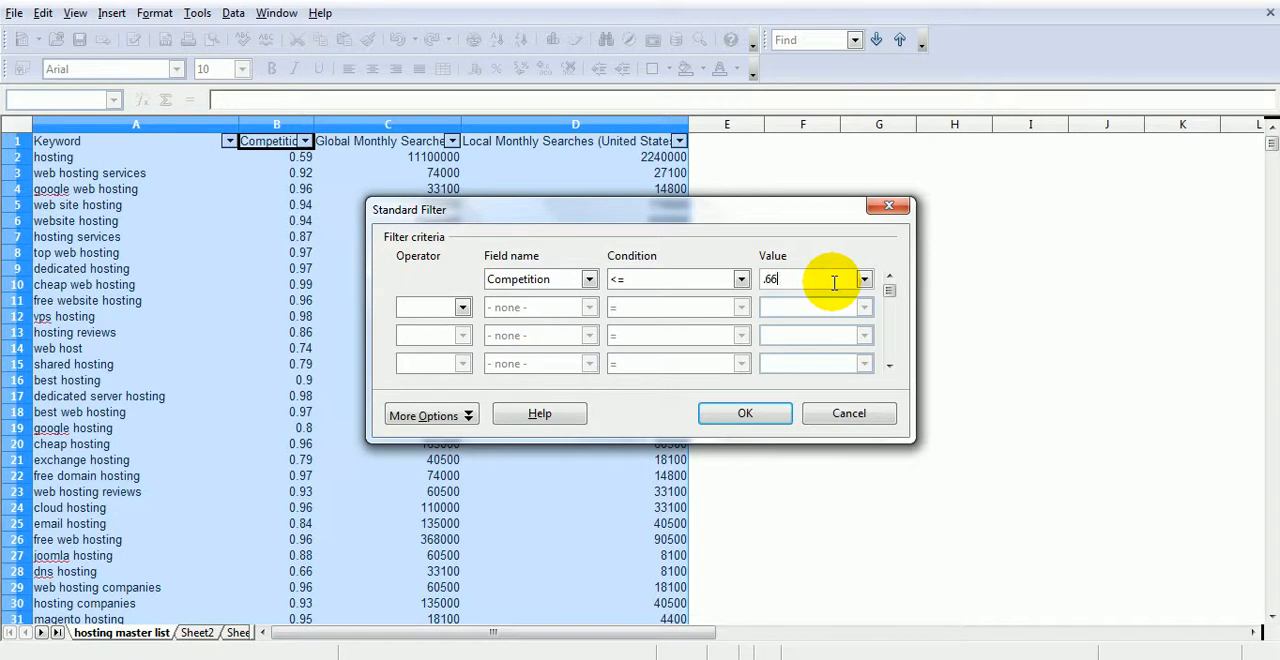
pyautogui.click(769, 414)
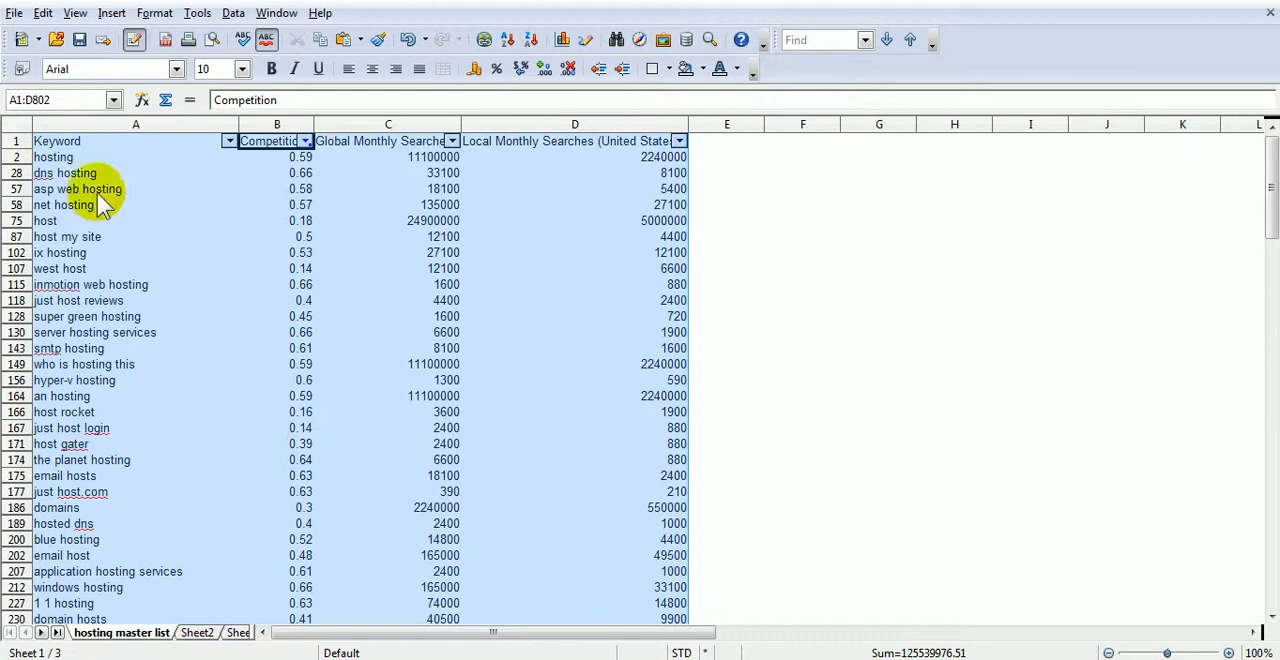
# - Copy the filtered list including its header row, range A1:D801, from the hosting master list
pyautogui.click(56, 150)
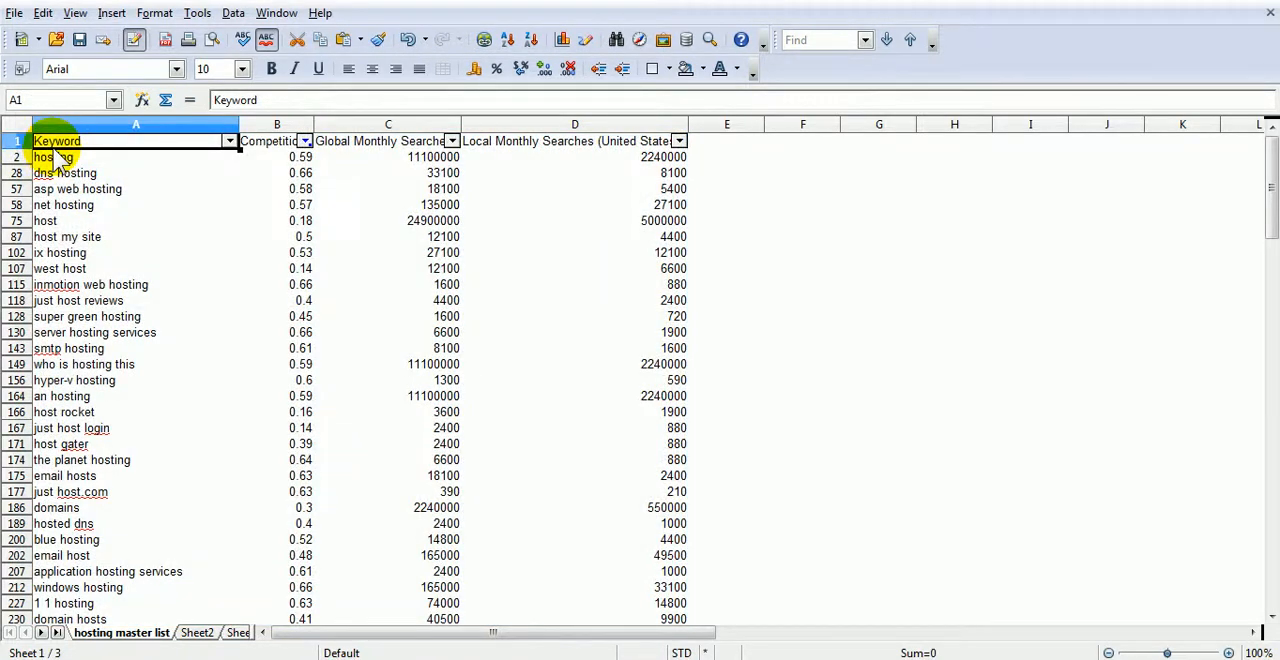
pyautogui.hotkey('shift', 'Right')
pyautogui.hotkey('shift', 'Right')
pyautogui.hotkey('shift', 'Right')
pyautogui.hotkey('shift', 'Right')
pyautogui.hotkey('shift', 'Left')
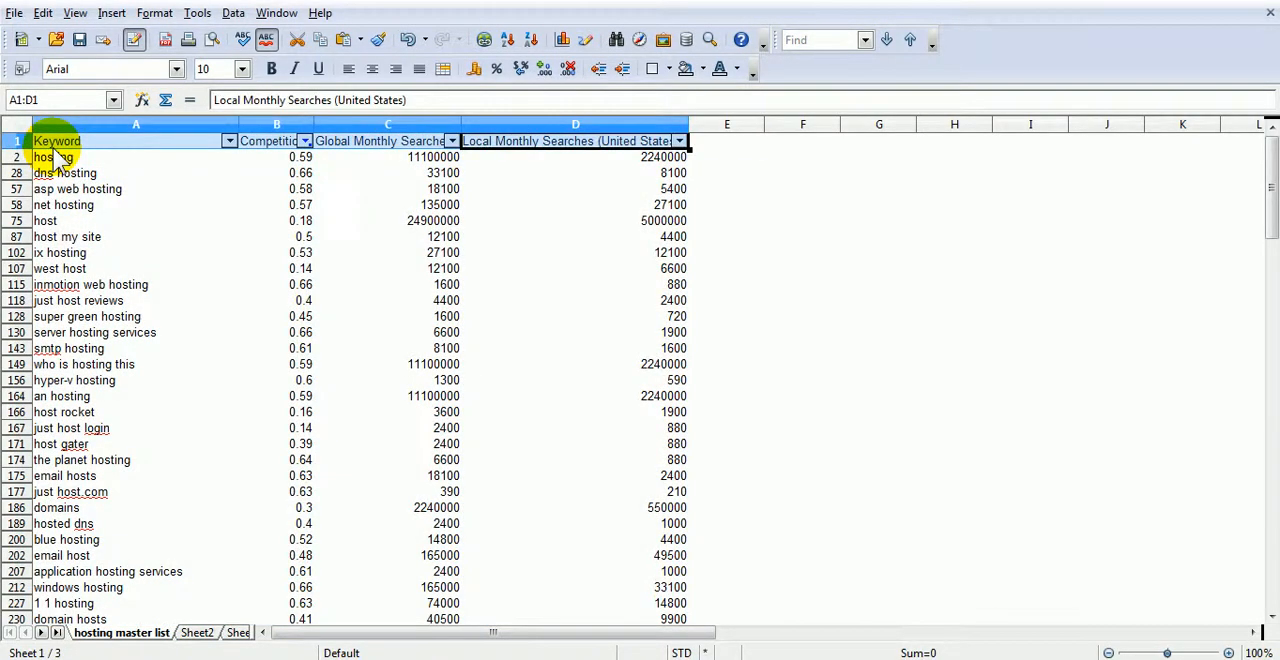
pyautogui.hotkey('shift', 'pagedown')
pyautogui.hotkey('shift', 'pagedown')
pyautogui.hotkey('shift', 'pagedown')
pyautogui.hotkey('shift', 'pagedown')
pyautogui.hotkey('shift', 'pagedown')
pyautogui.hotkey('shift', 'pagedown')
pyautogui.hotkey('shift', 'pageup')
pyautogui.hotkey('shift', 'pageup')
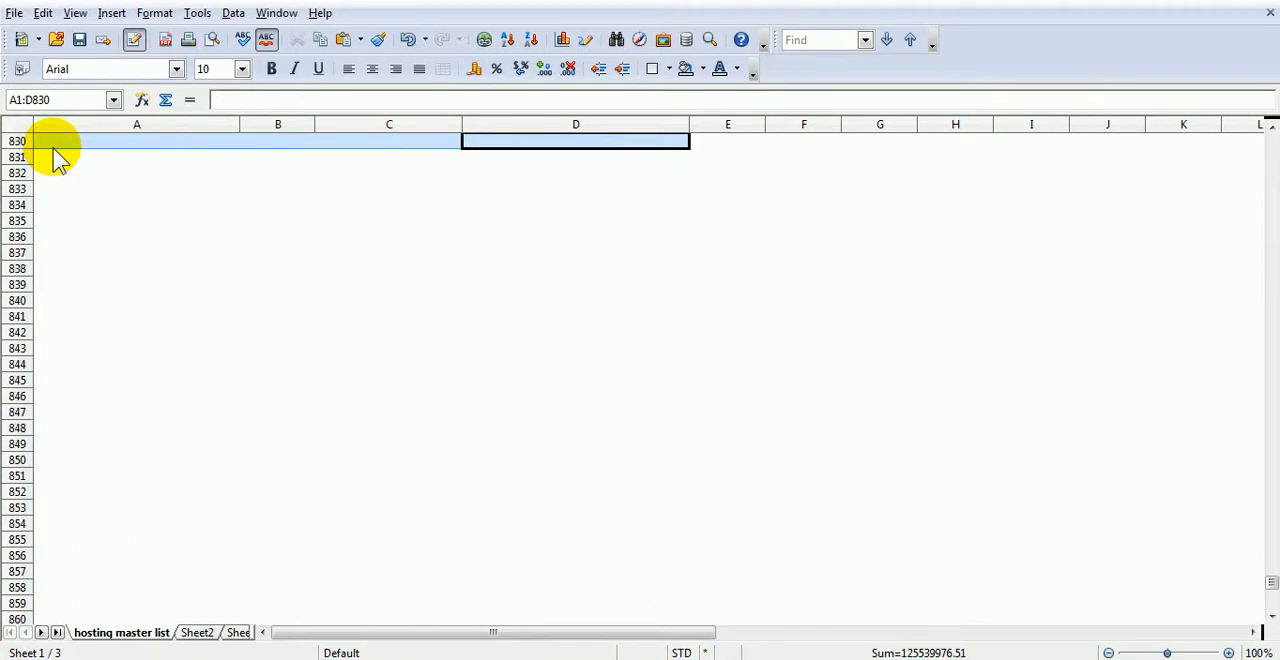
pyautogui.hotkey('shift', 'Down')
pyautogui.hotkey('shift', 'Down')
pyautogui.hotkey('shift', 'Down')
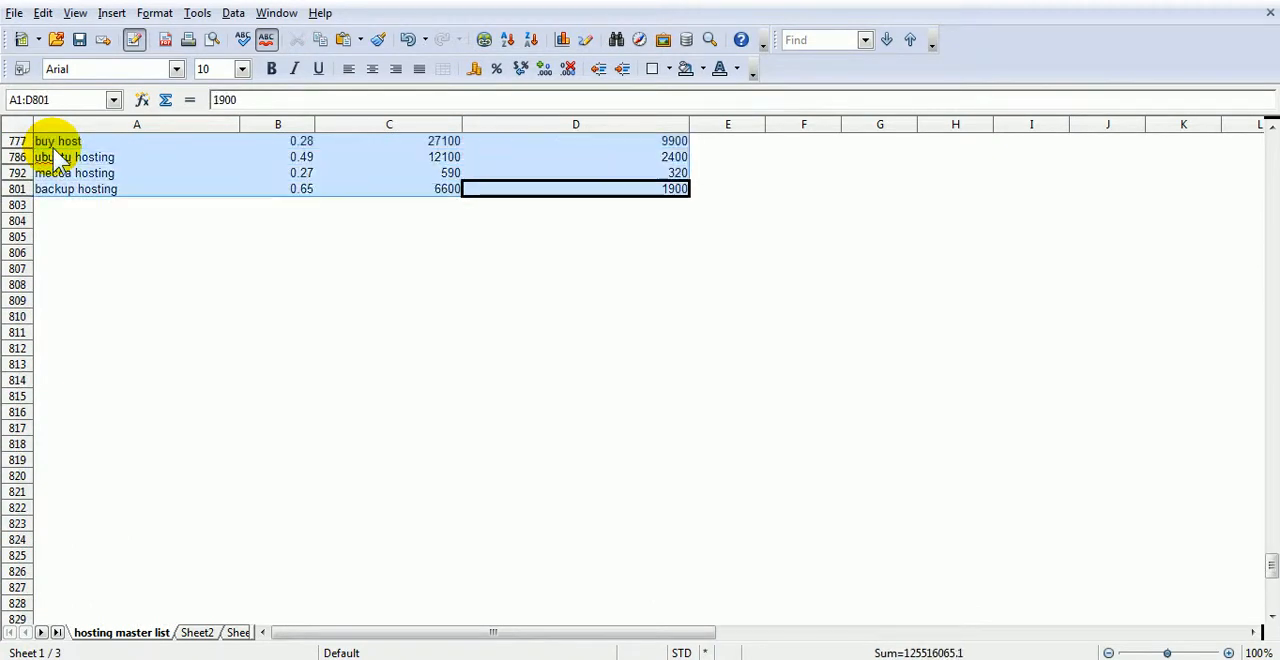
pyautogui.rightClick(57, 152)
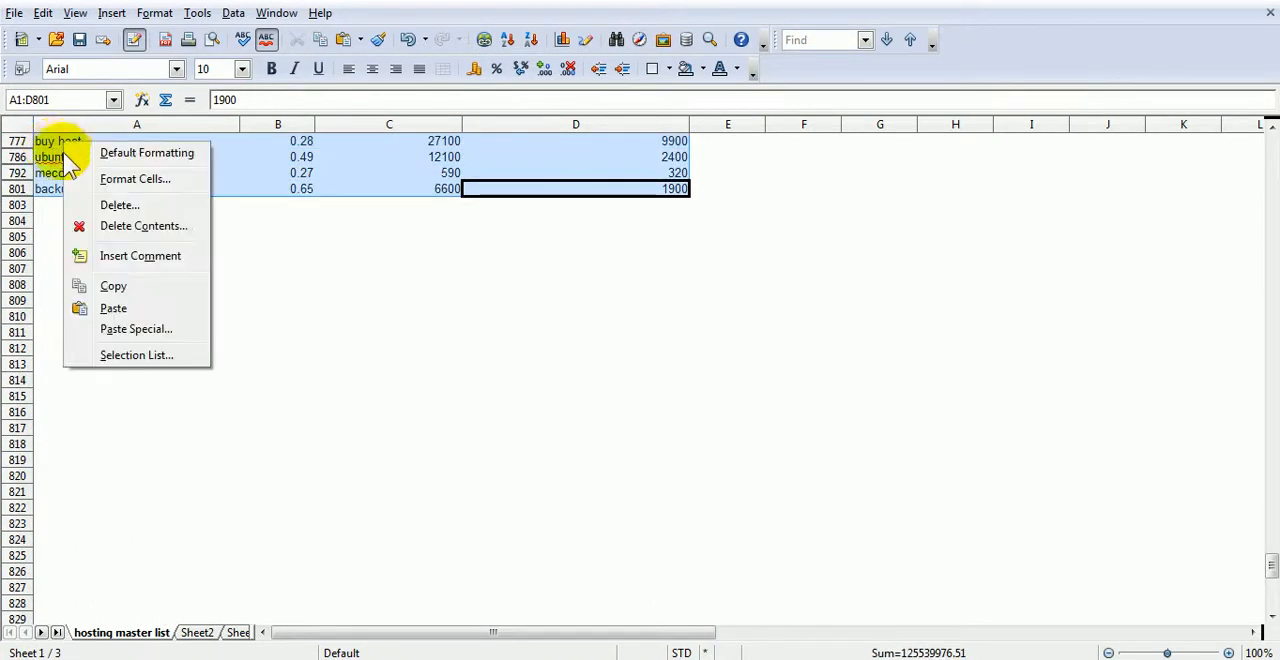
pyautogui.click(138, 285)
# - Paste the copied keyword rows into Sheet2 starting at cell A1
pyautogui.click(200, 633)
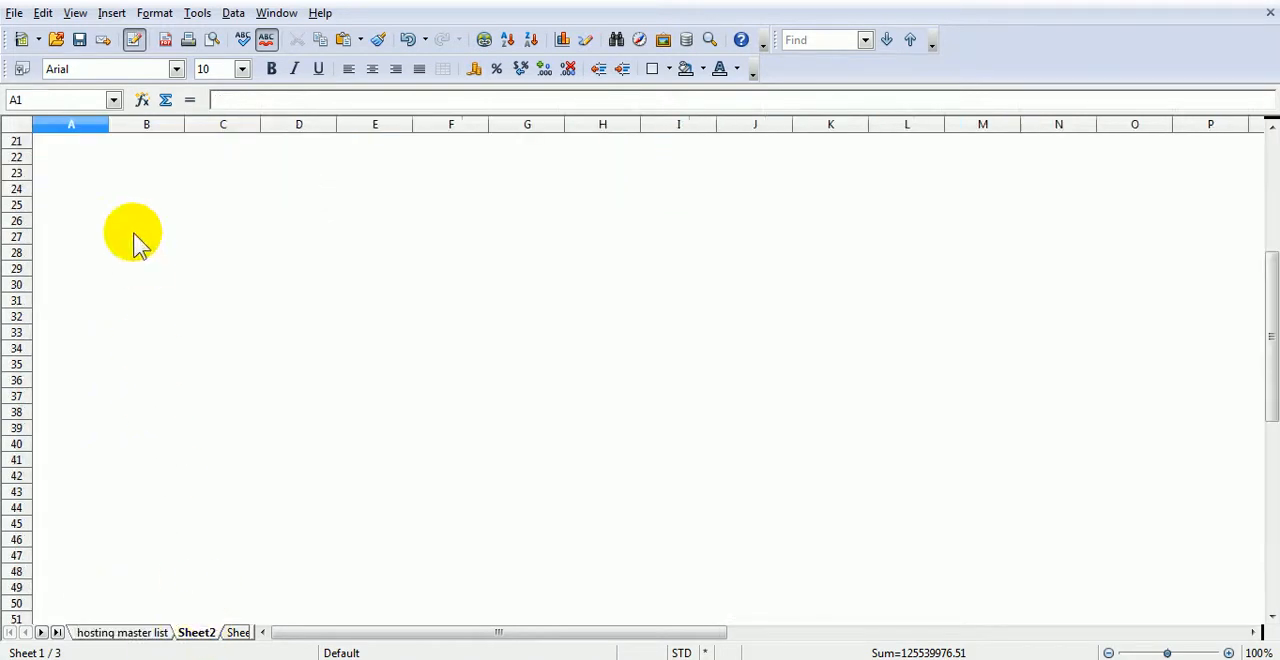
pyautogui.hotkey('ctrl', 'Home')
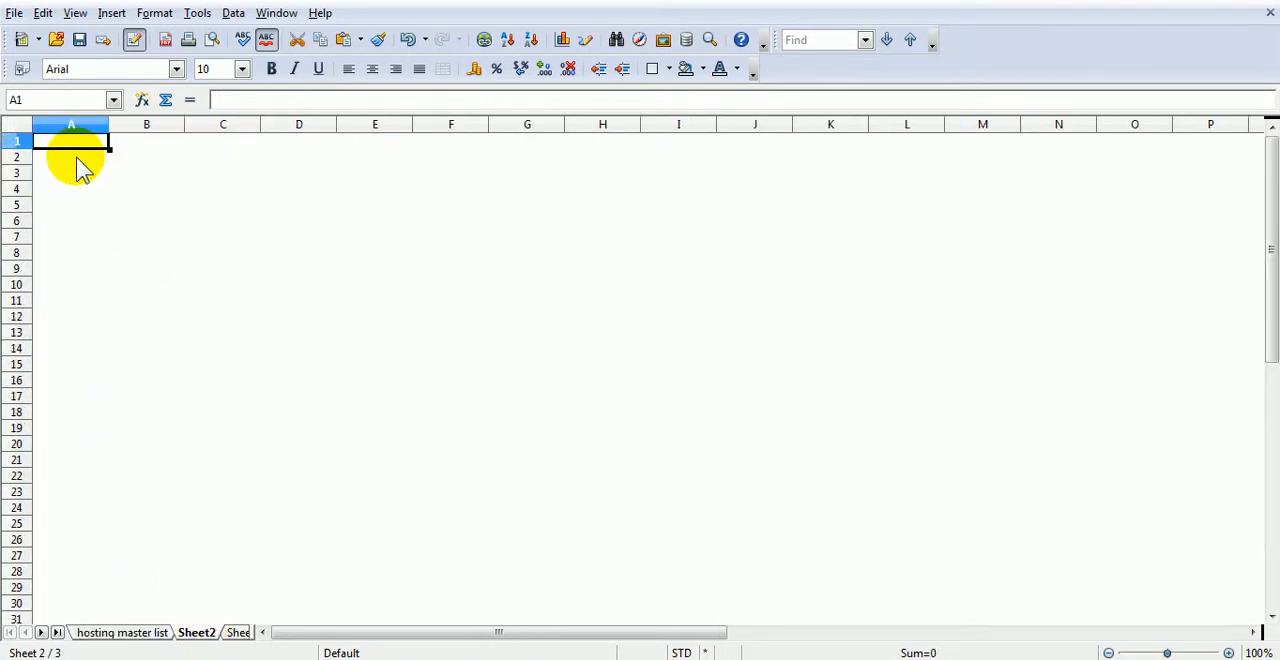
pyautogui.rightClick(75, 141)
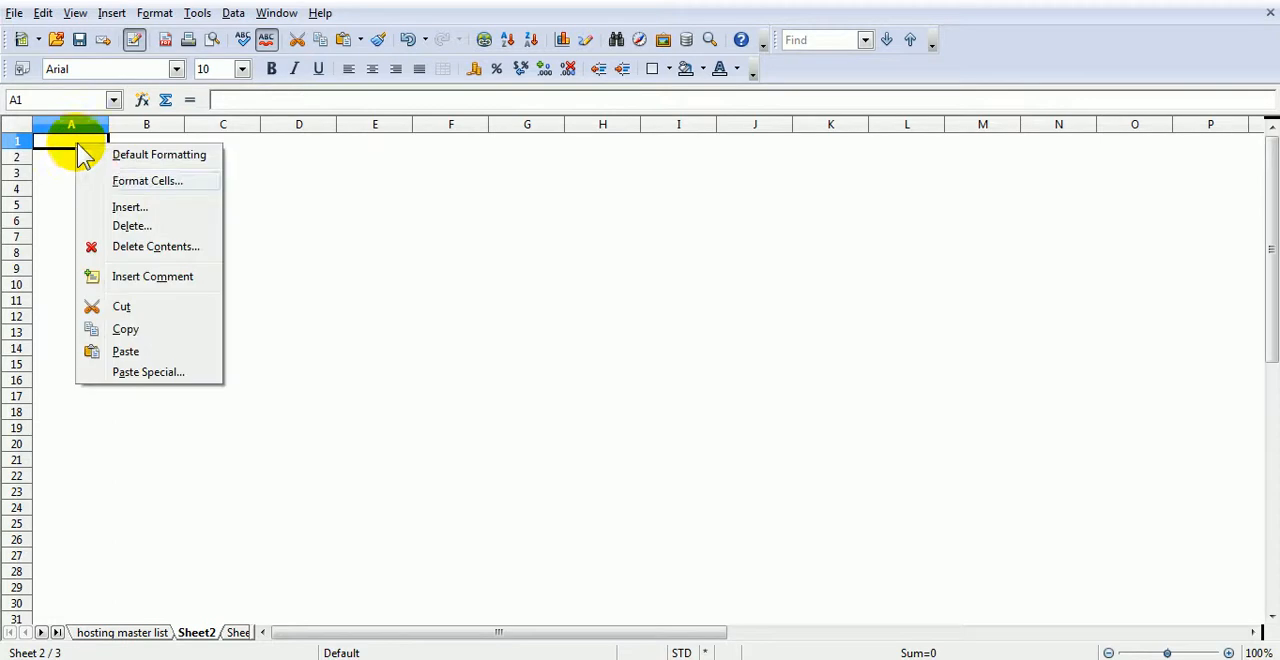
pyautogui.click(126, 350)
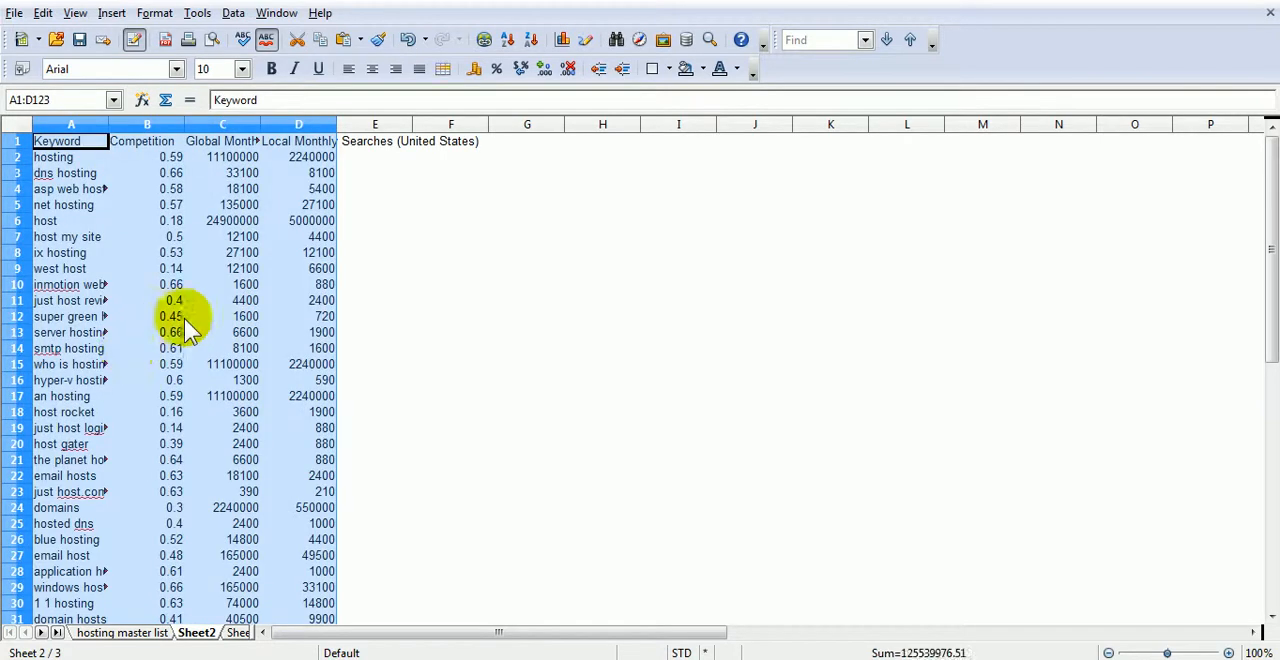
# - Fit the widths of columns A, D and C on Sheet2 to their contents
pyautogui.doubleClick(108, 122)
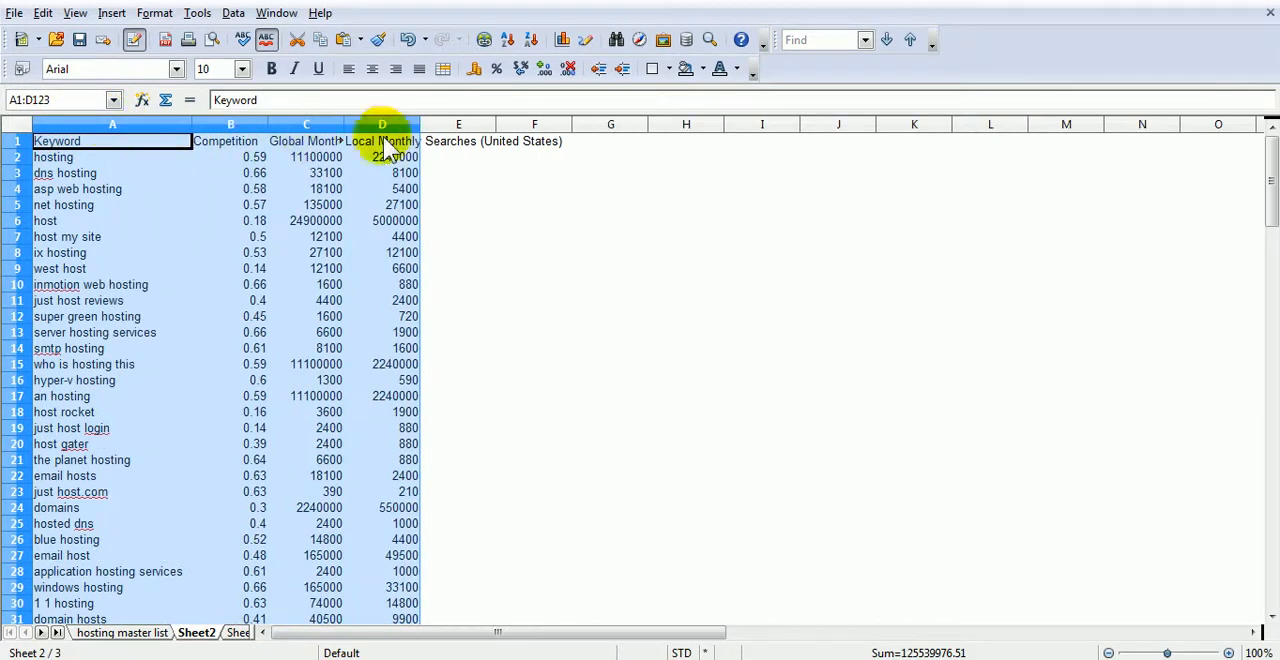
pyautogui.click(419, 130)
pyautogui.doubleClick(419, 130)
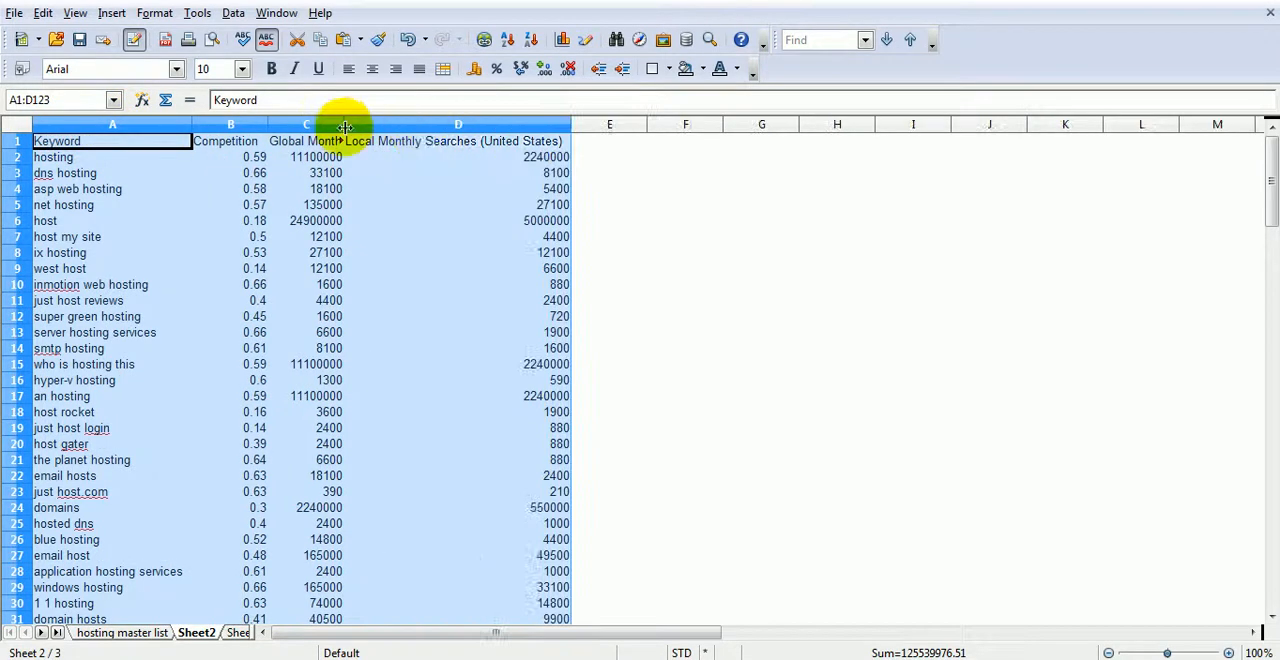
pyautogui.doubleClick(344, 124)
pyautogui.click(309, 206)
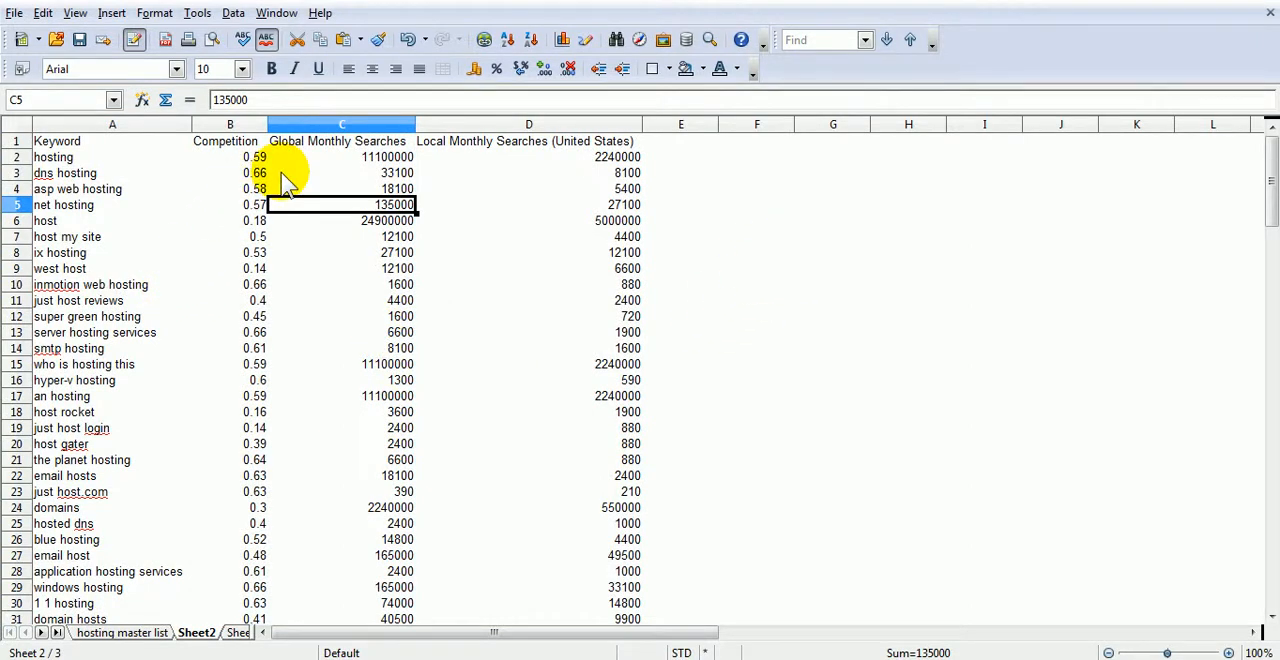
# - Sort the whole of Sheet2 in ascending order by the Global Monthly Searches column
pyautogui.click(362, 124)
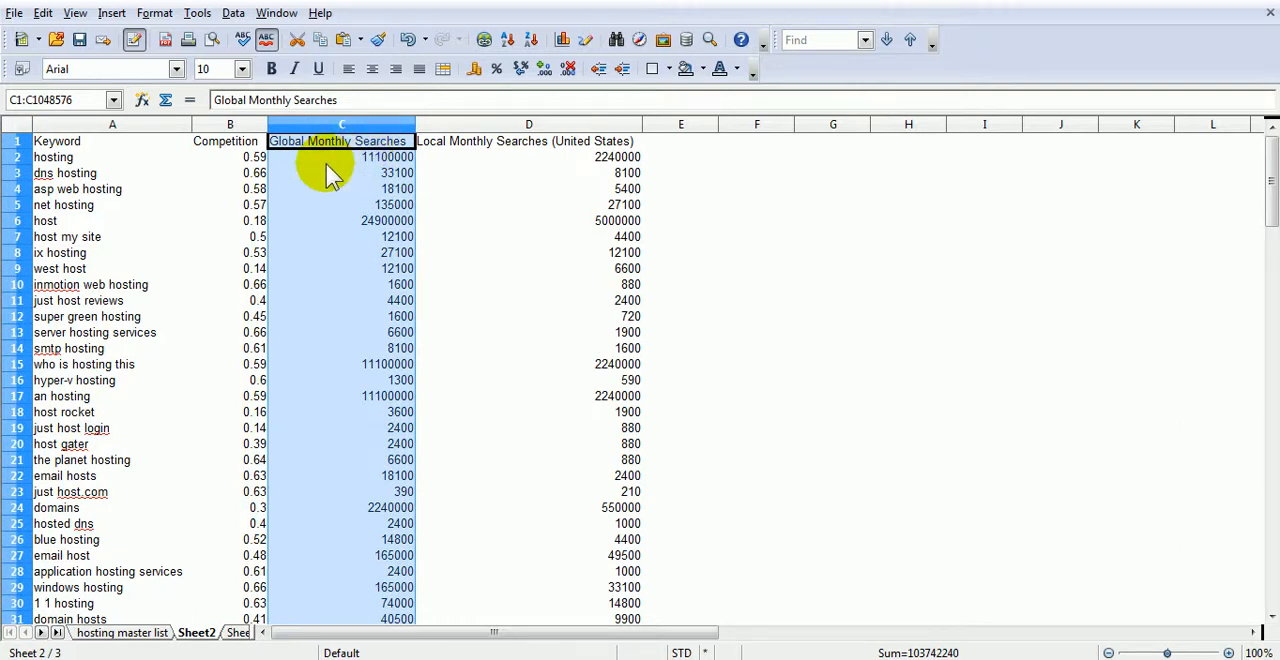
pyautogui.click(16, 124)
pyautogui.click(233, 13)
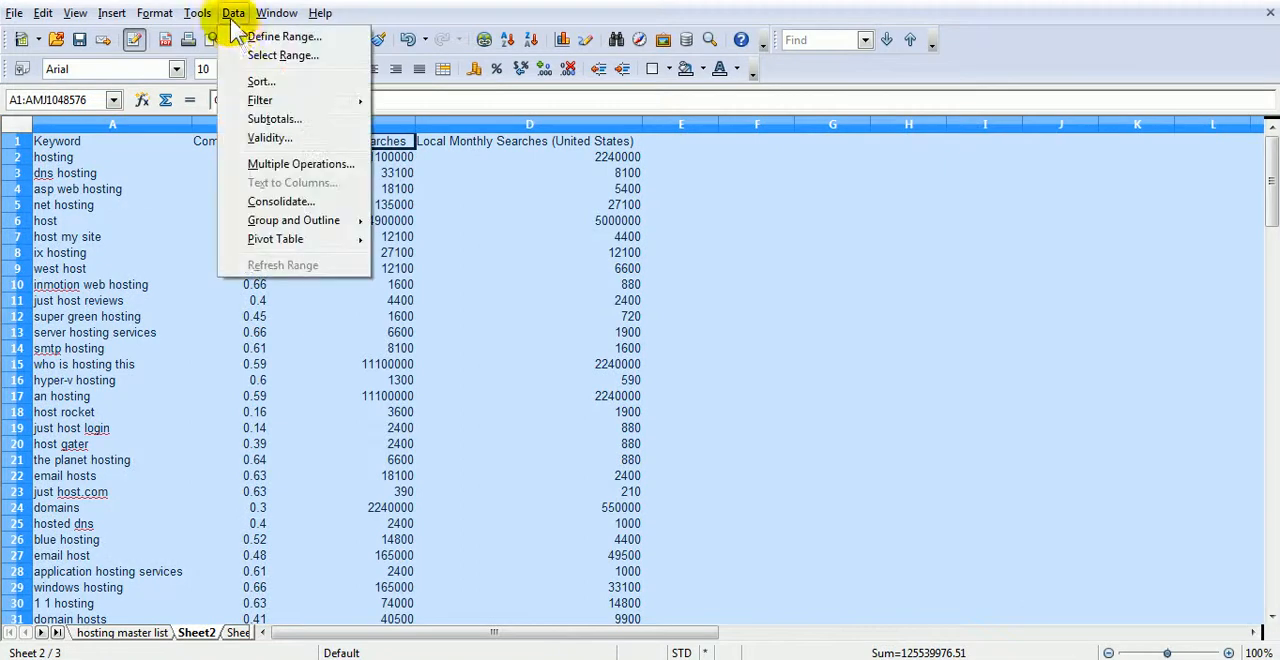
pyautogui.click(256, 74)
pyautogui.click(695, 549)
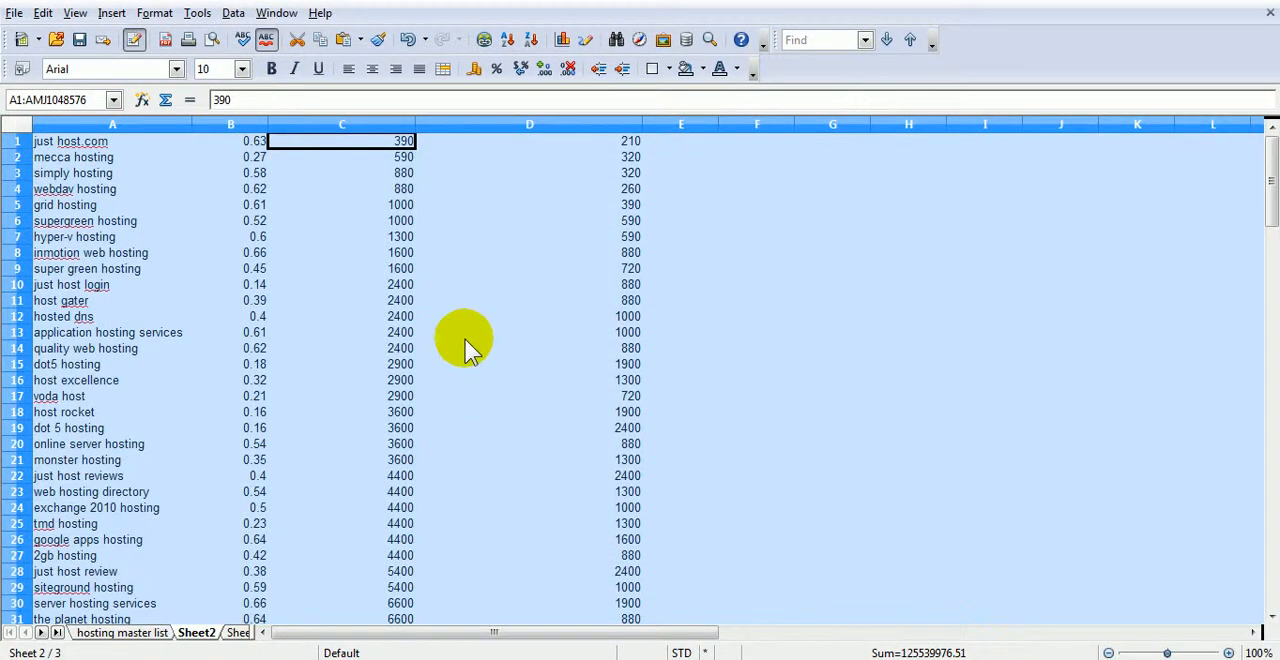
# - Look through the sorted keyword rows and undo the sort on Sheet2
pyautogui.scroll(-6, 357, 295)
pyautogui.scroll(6, 355, 295)
pyautogui.scroll(-20, 350, 295)
pyautogui.scroll(20, 347, 294)
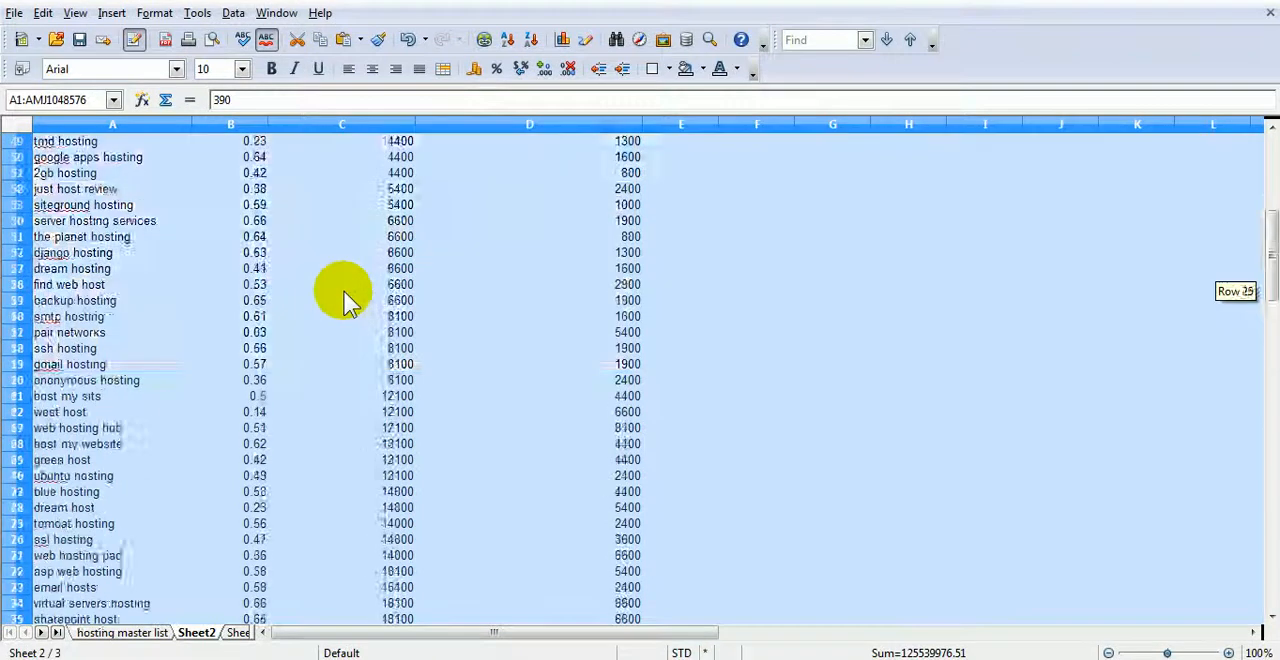
pyautogui.scroll(16, 347, 294)
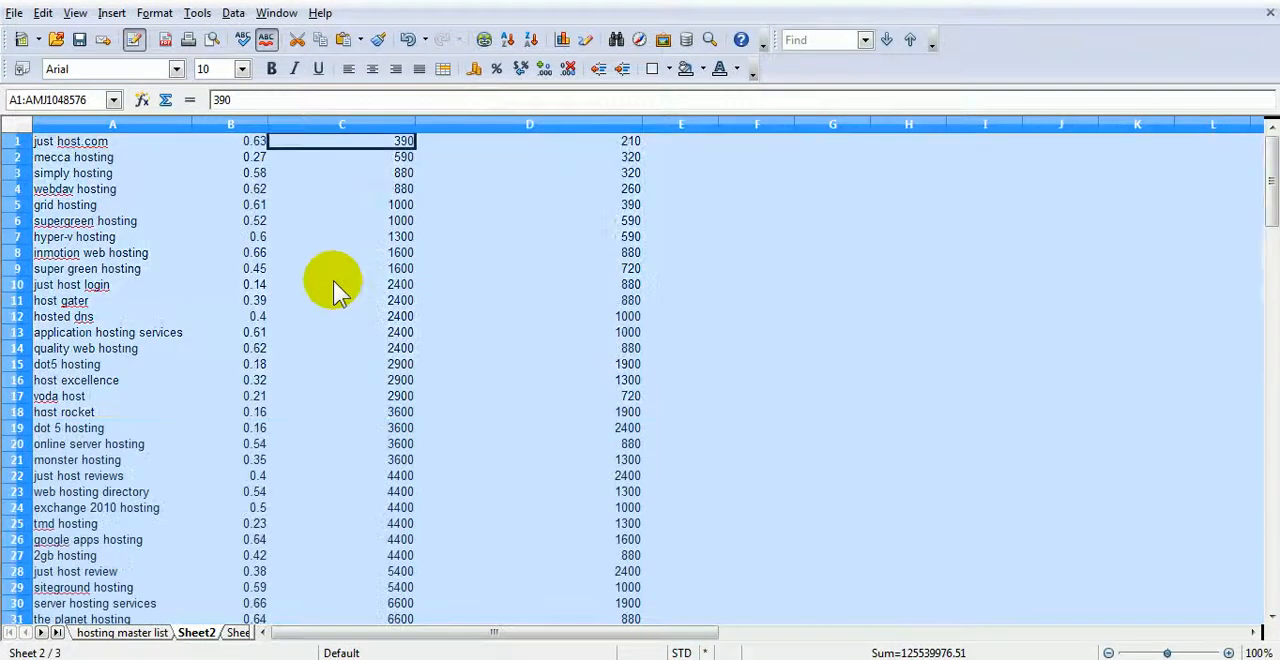
pyautogui.click(410, 40)
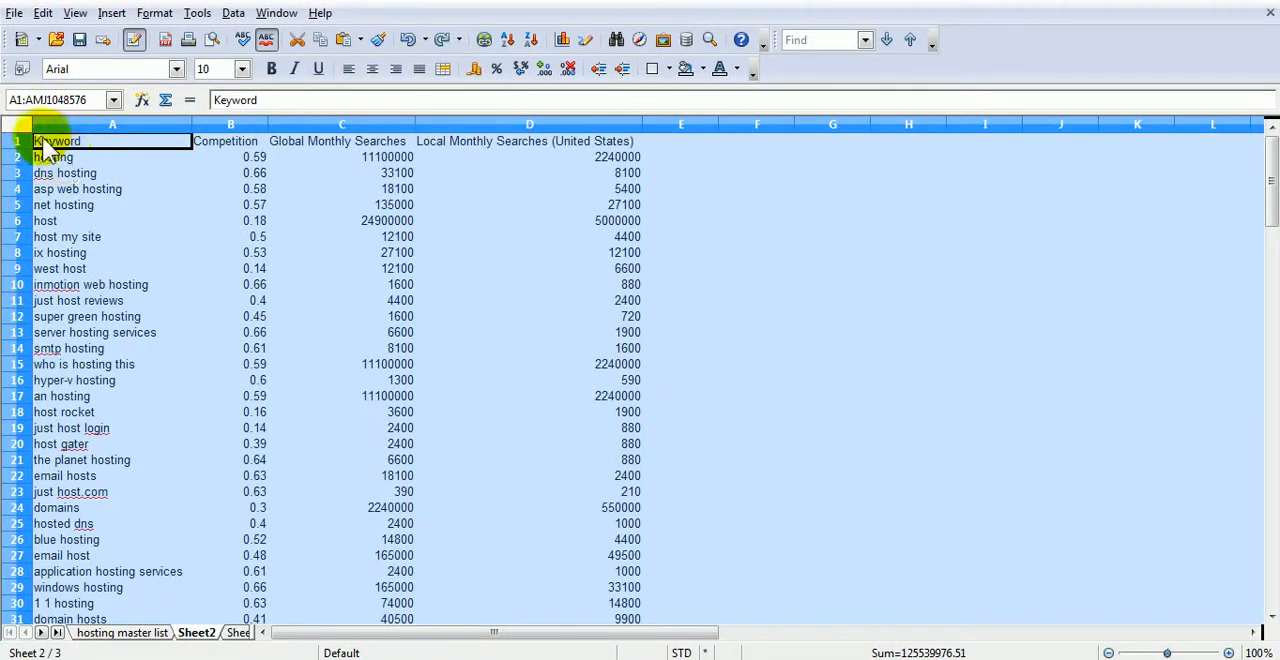
pyautogui.click(233, 13)
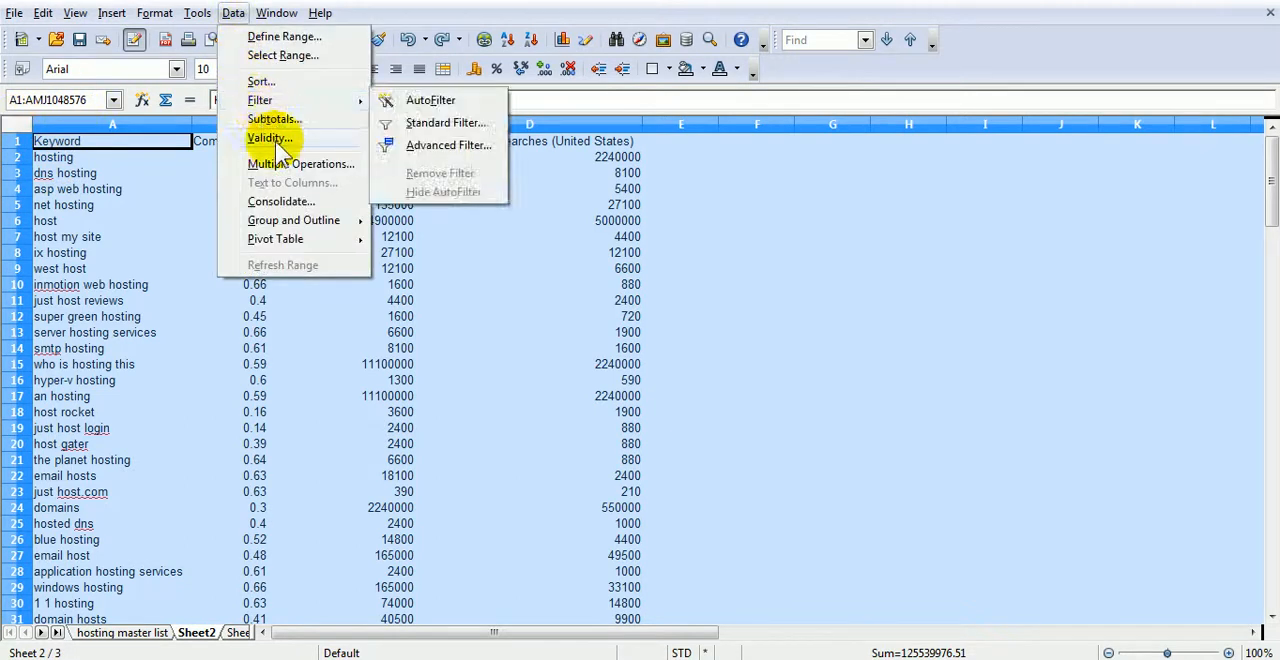
pyautogui.click(295, 84)
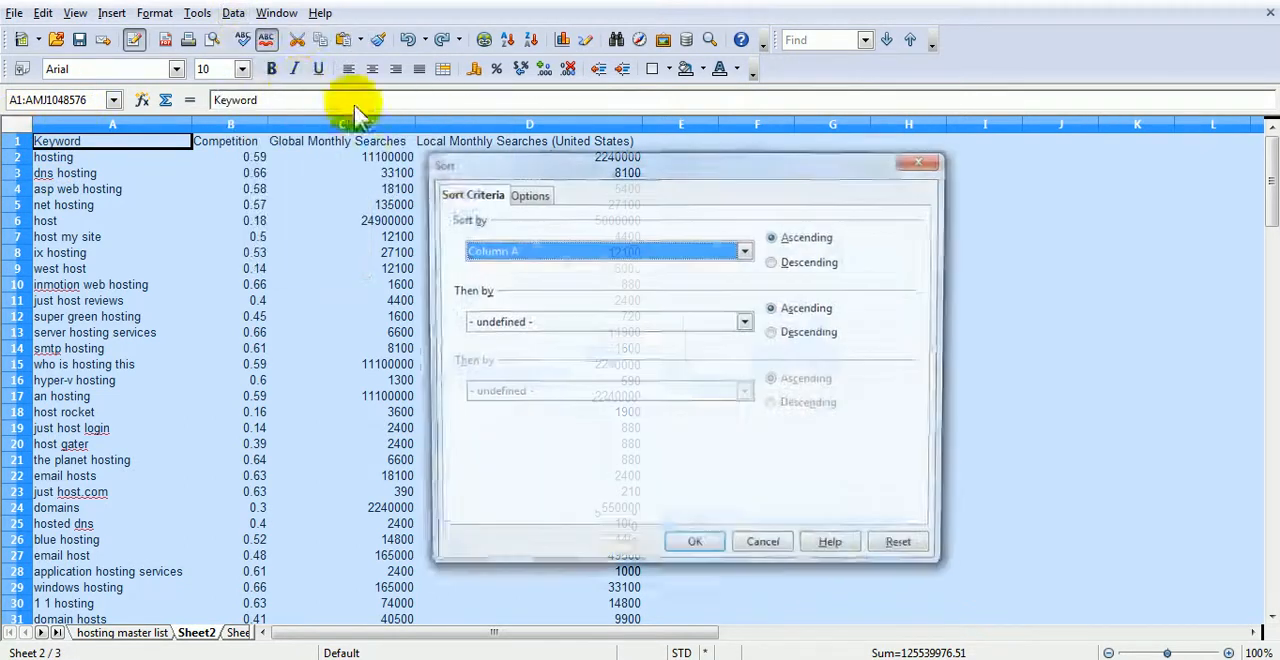
pyautogui.click(773, 263)
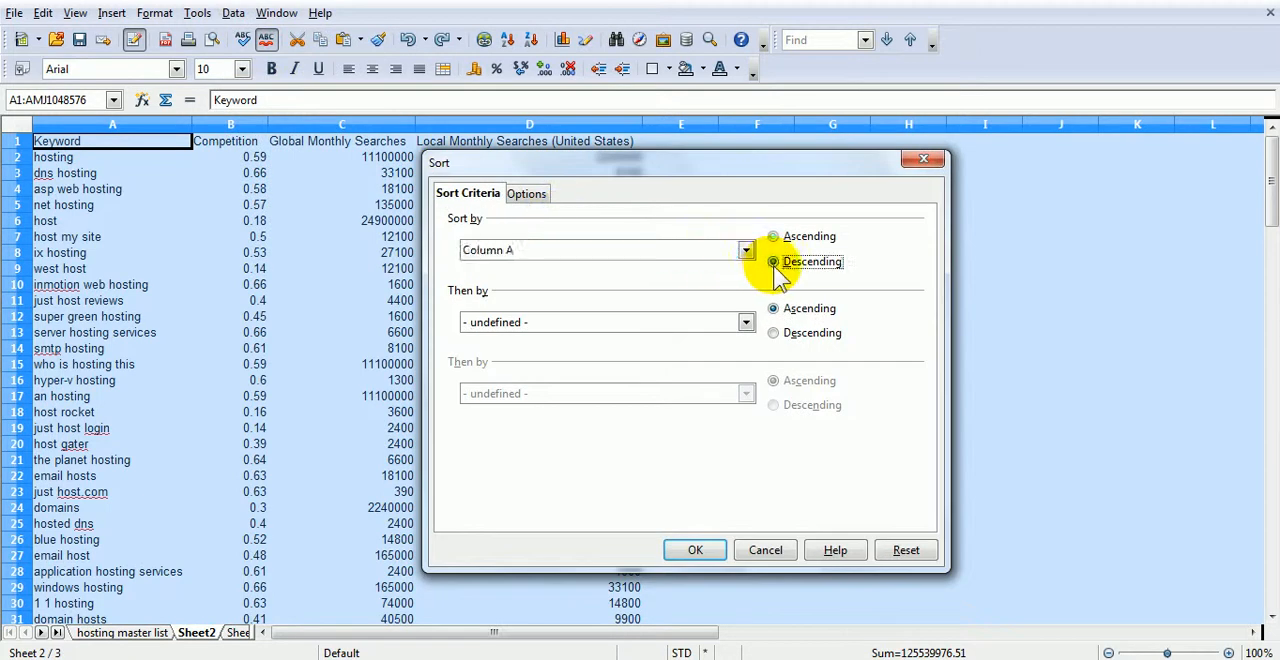
pyautogui.click(745, 252)
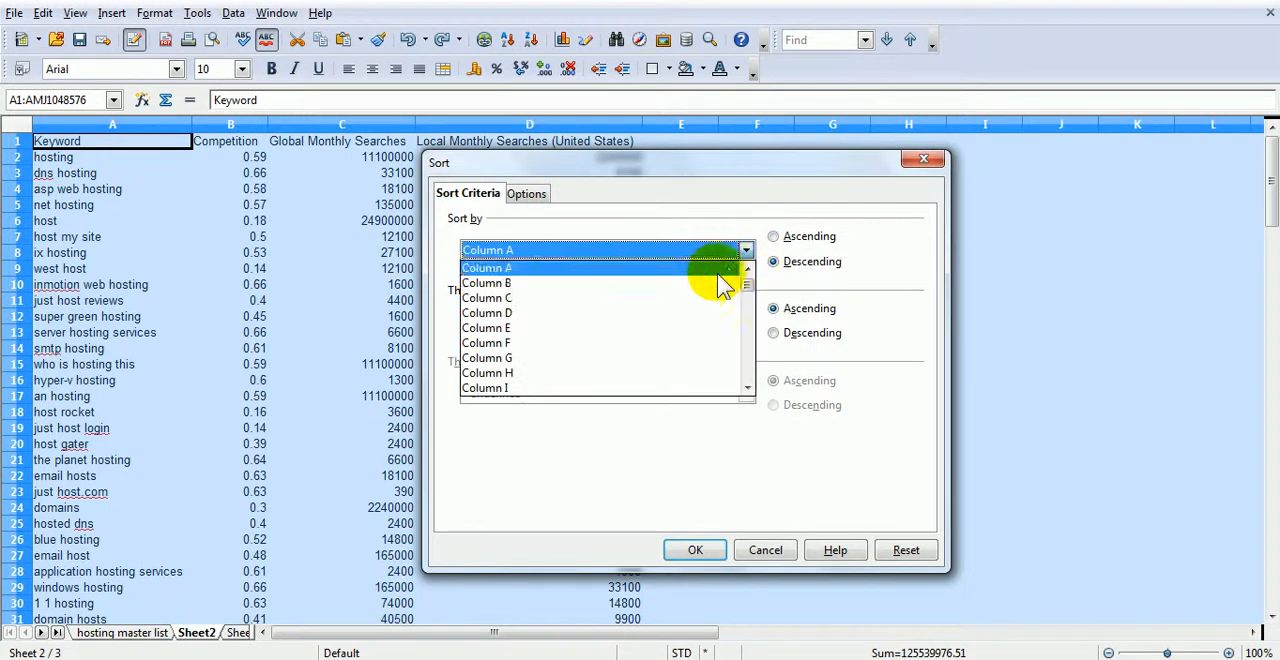
pyautogui.click(695, 296)
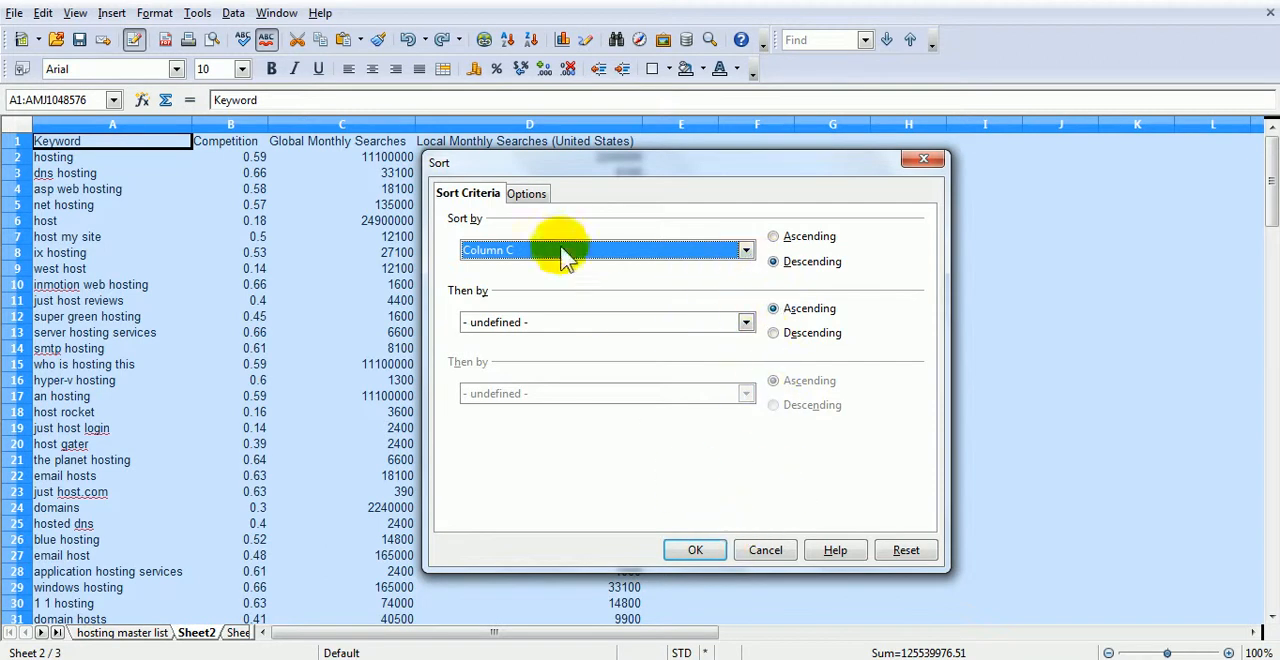
pyautogui.click(525, 195)
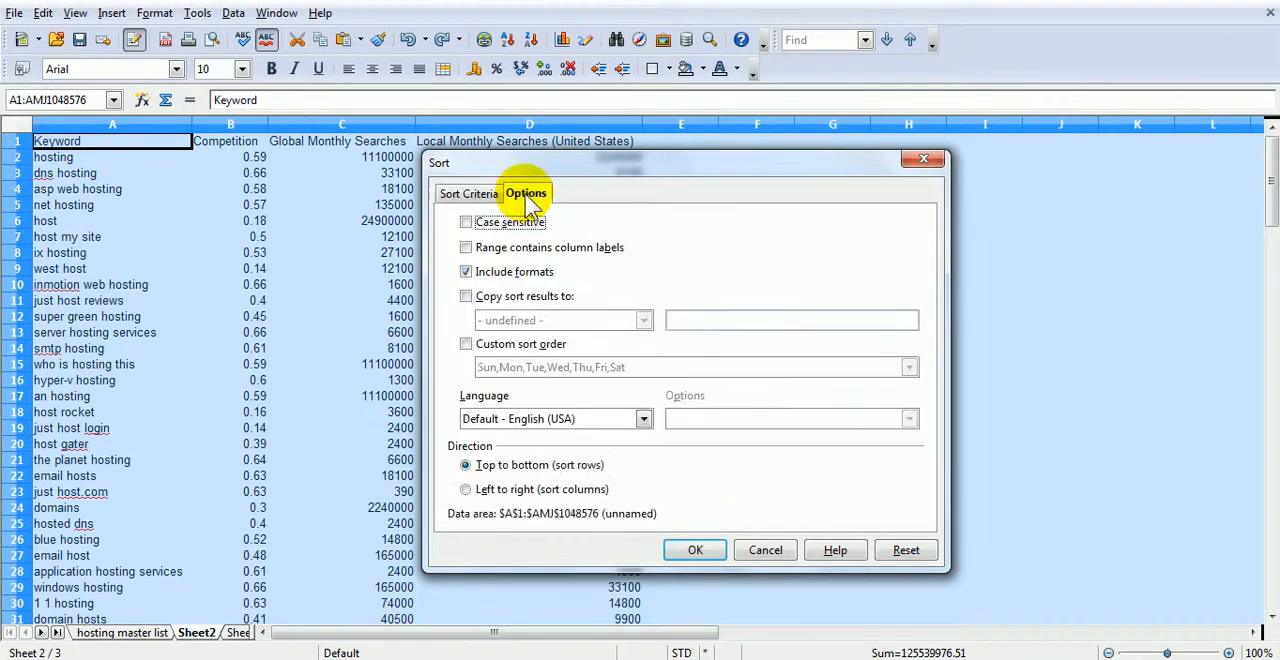
pyautogui.click(470, 195)
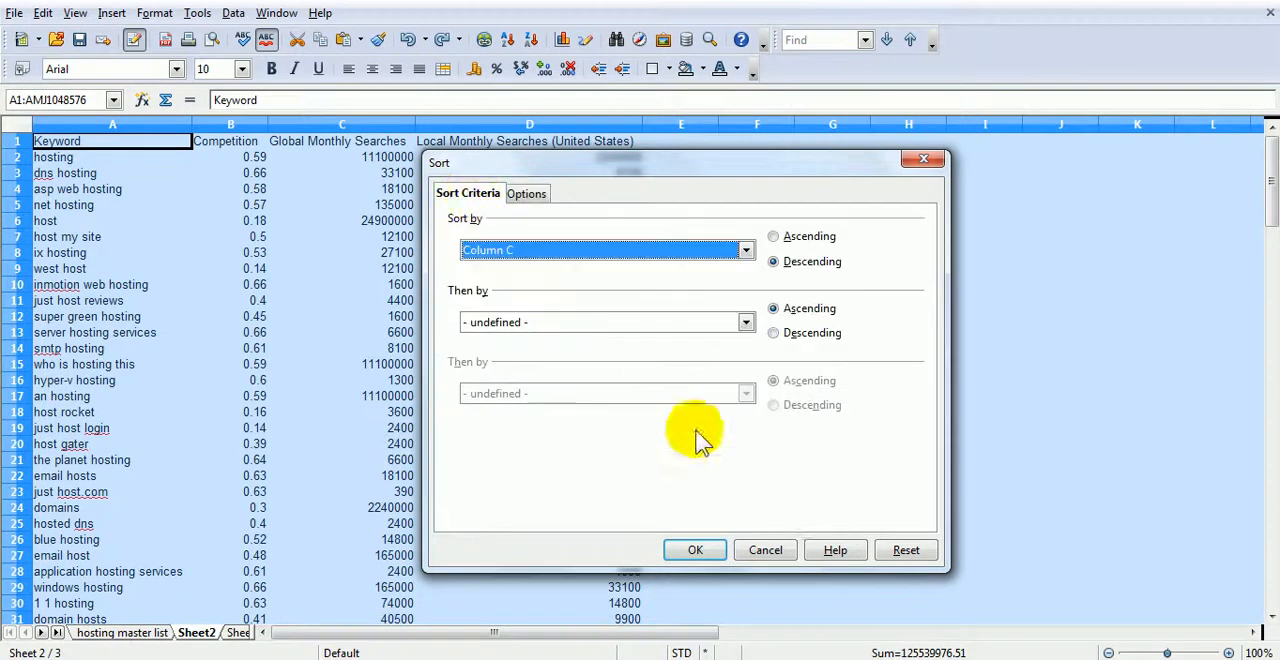
pyautogui.click(768, 551)
# - Select the keyword data range A2:D123 on Sheet2, leaving out the header row
pyautogui.click(72, 162)
pyautogui.hotkey('shift', 'Right')
pyautogui.hotkey('shift', 'Right')
pyautogui.hotkey('shift', 'Right')
pyautogui.hotkey('shift', 'Right')
pyautogui.hotkey('shift', 'Left')
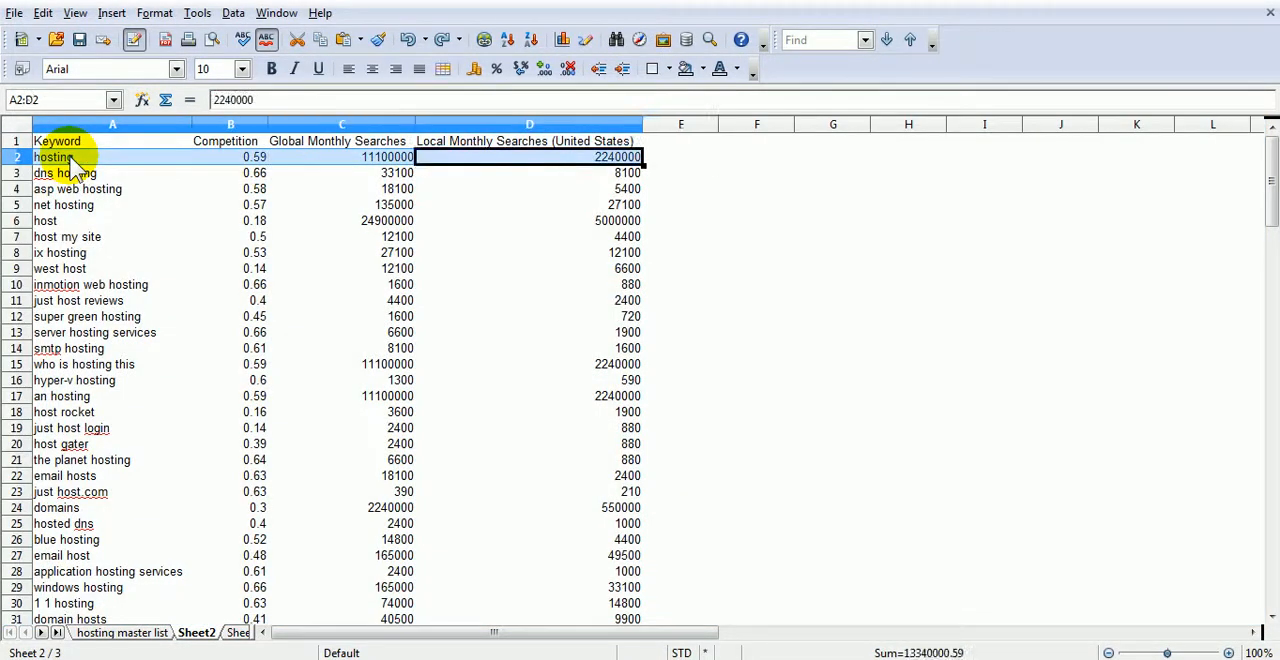
pyautogui.hotkey('shift', 'pagedown')
pyautogui.hotkey('shift', 'pagedown')
pyautogui.hotkey('shift', 'pagedown')
pyautogui.hotkey('shift', 'pagedown')
pyautogui.hotkey('shift', 'pagedown')
pyautogui.hotkey('shift', 'Up')
pyautogui.hotkey('shift', 'Up')
pyautogui.hotkey('shift', 'Up')
pyautogui.hotkey('shift', 'Up')
pyautogui.hotkey('shift', 'Up')
pyautogui.hotkey('shift', 'Up')
pyautogui.hotkey('shift', 'Up')
pyautogui.hotkey('shift', 'Up')
pyautogui.hotkey('shift', 'Up')
pyautogui.hotkey('shift', 'Up')
pyautogui.hotkey('shift', 'Up')
pyautogui.hotkey('shift', 'Up')
pyautogui.hotkey('shift', 'Up')
pyautogui.hotkey('shift', 'Up')
pyautogui.hotkey('shift', 'Up')
pyautogui.hotkey('shift', 'Up')
pyautogui.hotkey('shift', 'Up')
pyautogui.hotkey('shift', 'Up')
pyautogui.hotkey('shift', 'Up')
pyautogui.hotkey('shift', 'Up')
pyautogui.hotkey('shift', 'Up')
pyautogui.hotkey('shift', 'Up')
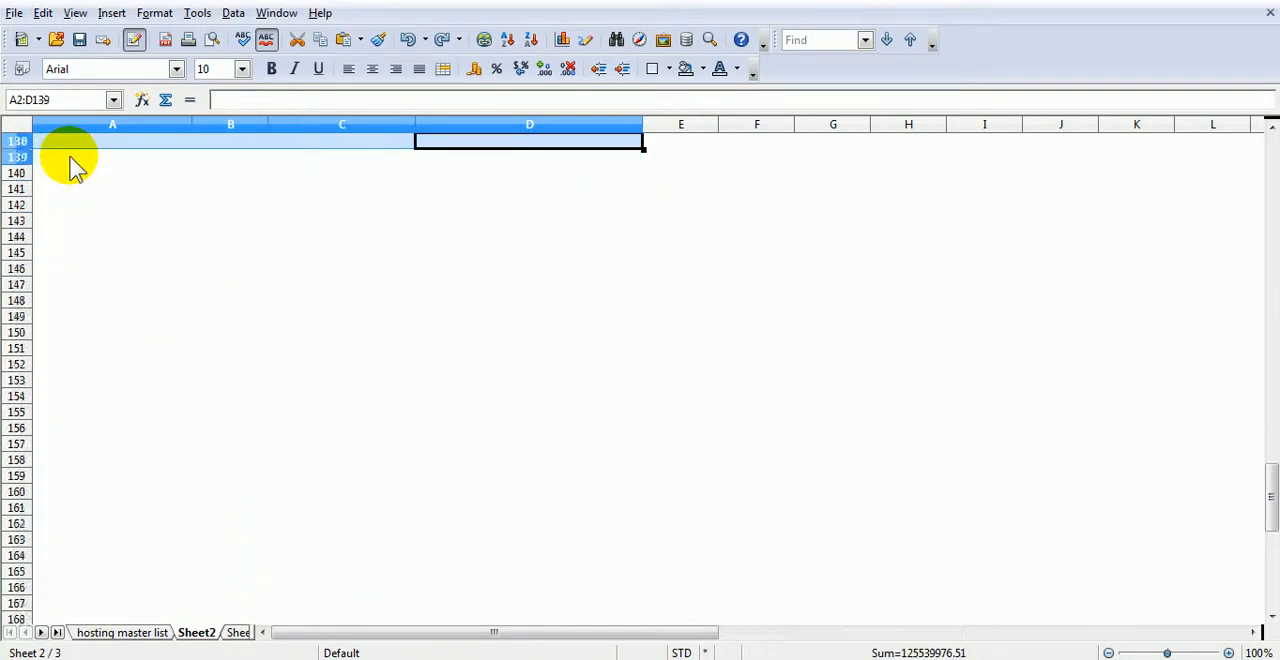
pyautogui.hotkey('shift', 'Up')
pyautogui.hotkey('shift', 'Up')
pyautogui.hotkey('shift', 'Up')
pyautogui.hotkey('shift', 'Up')
pyautogui.hotkey('shift', 'Up')
pyautogui.hotkey('shift', 'Up')
pyautogui.hotkey('shift', 'Up')
pyautogui.hotkey('shift', 'Up')
pyautogui.hotkey('shift', 'Up')
pyautogui.hotkey('shift', 'Up')
pyautogui.hotkey('shift', 'Up')
pyautogui.hotkey('shift', 'Up')
pyautogui.hotkey('shift', 'Up')
pyautogui.hotkey('shift', 'Up')
pyautogui.hotkey('shift', 'Down')
pyautogui.hotkey('shift', 'Down')
pyautogui.hotkey('shift', 'Down')
pyautogui.hotkey('shift', 'Down')
pyautogui.hotkey('shift', 'Down')
pyautogui.hotkey('shift', 'Down')
pyautogui.hotkey('shift', 'Down')
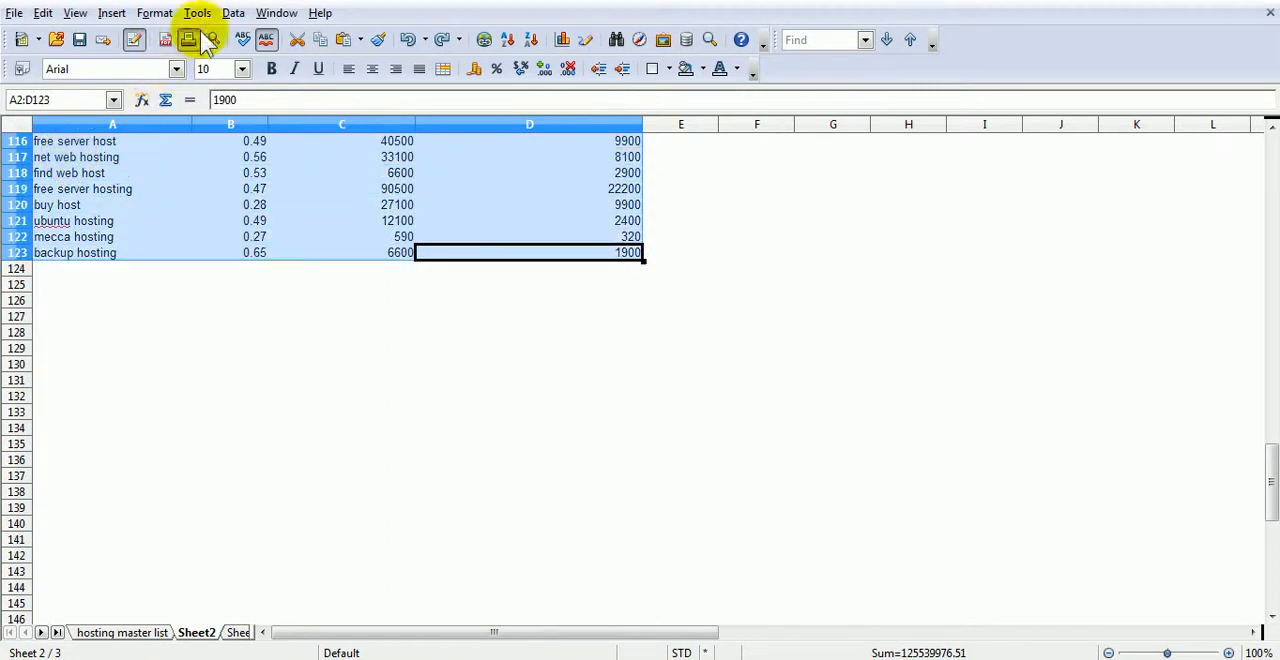
# - Sort the selected keyword rows in ascending order by Column C, the Global Monthly Searches
pyautogui.click(231, 13)
pyautogui.click(280, 81)
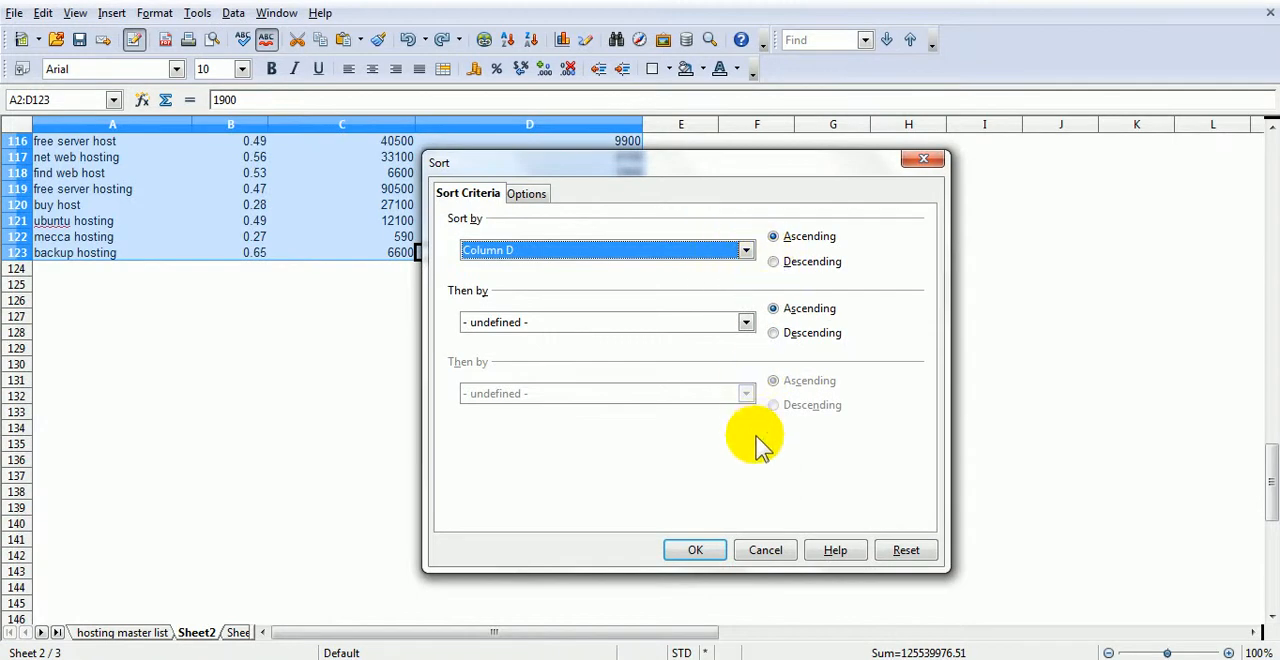
pyautogui.click(743, 258)
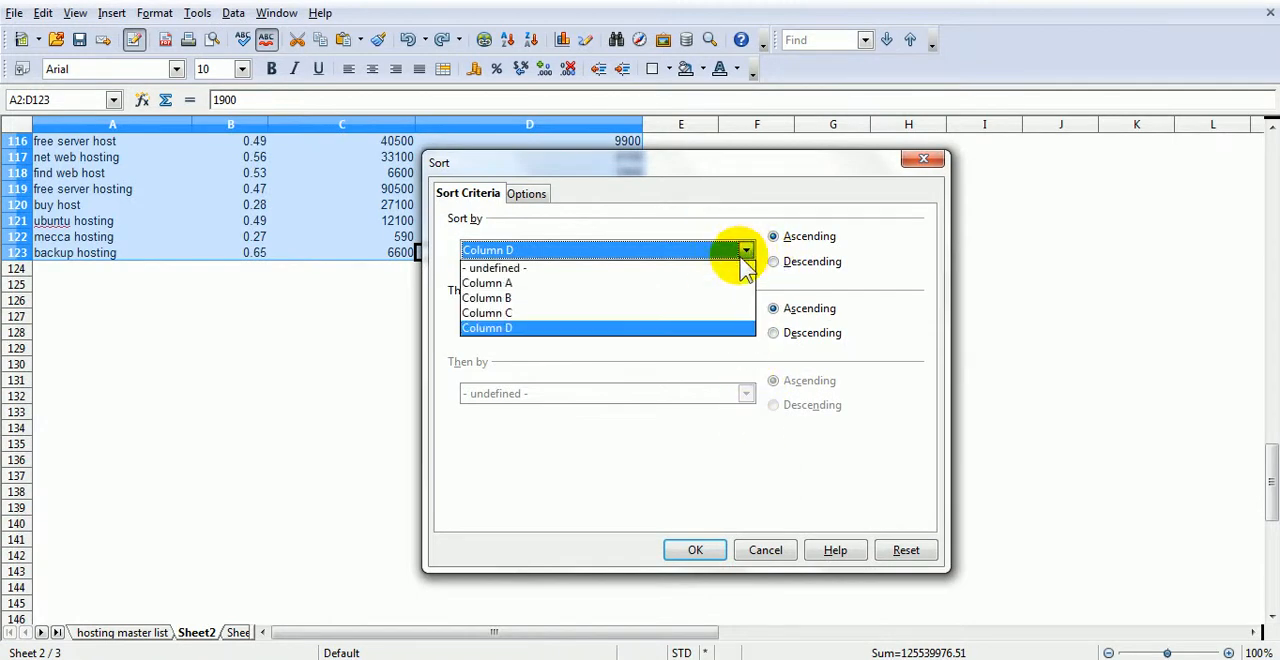
pyautogui.click(714, 315)
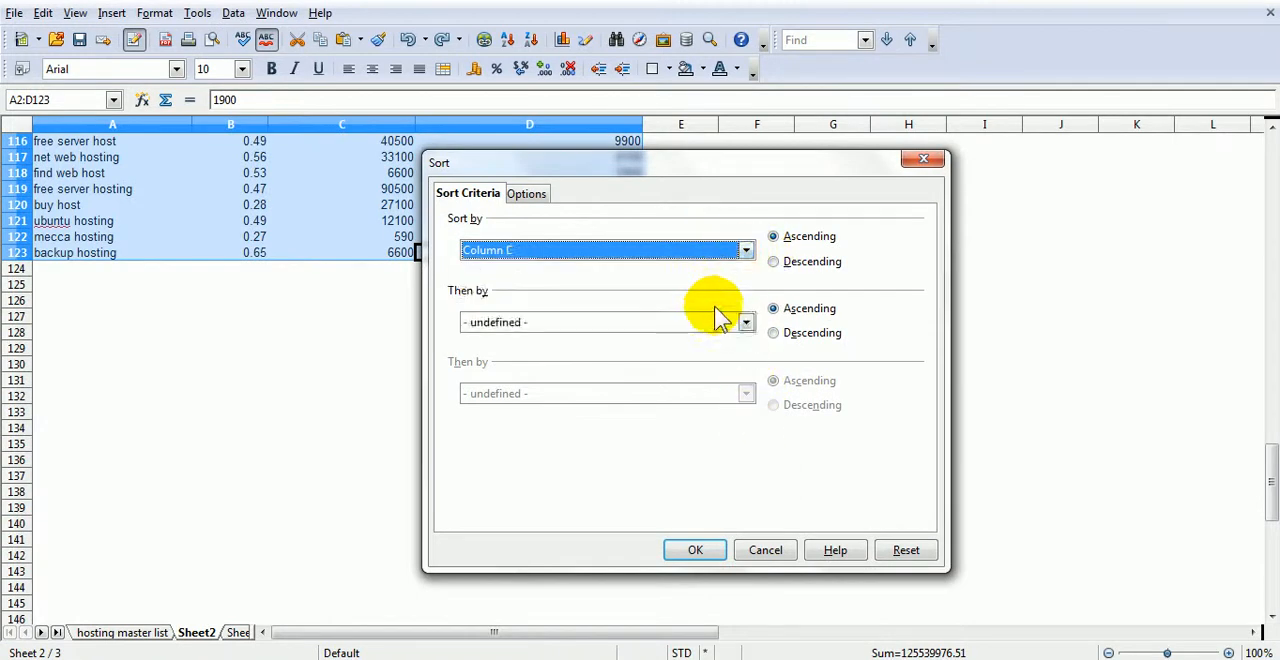
pyautogui.click(697, 551)
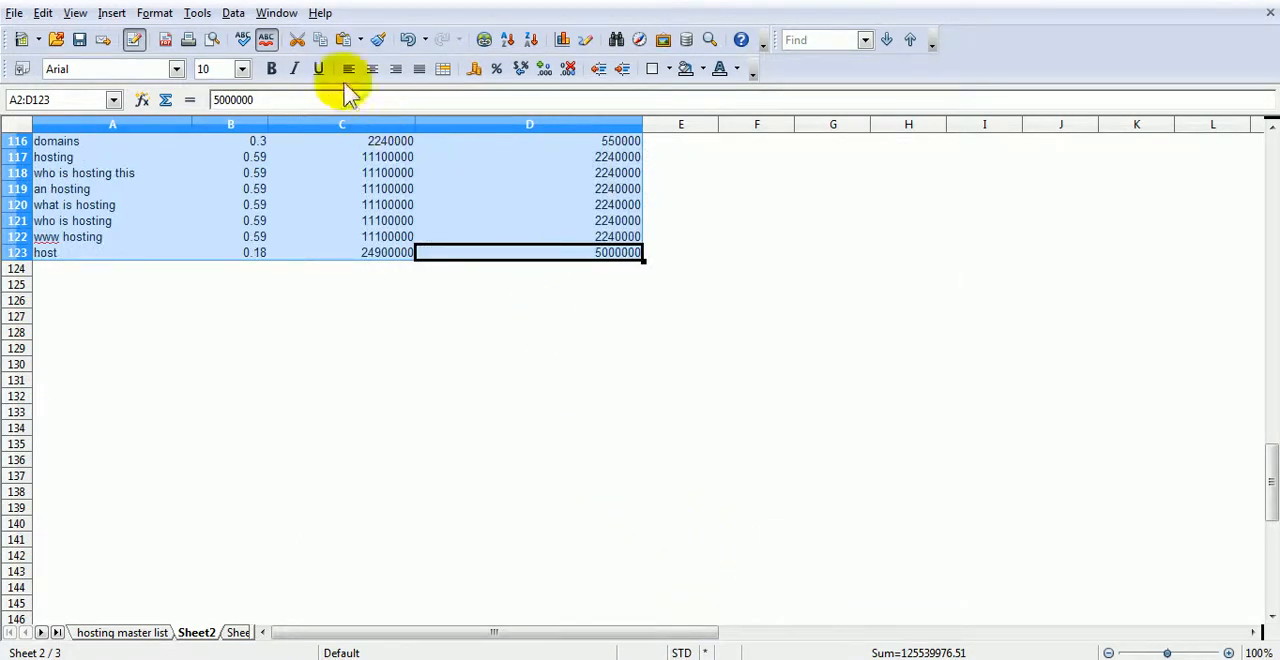
# - Re-sort the selected keyword rows by Column C in descending order and return to cell A1
pyautogui.click(233, 13)
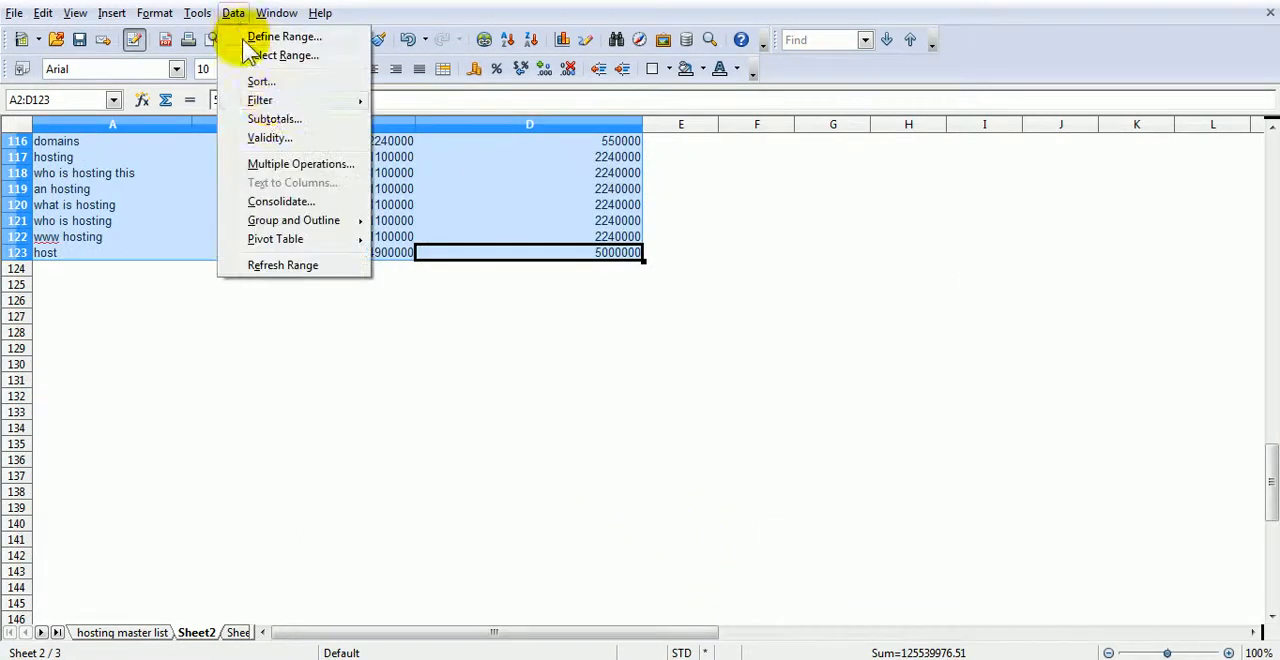
pyautogui.click(282, 82)
pyautogui.click(773, 261)
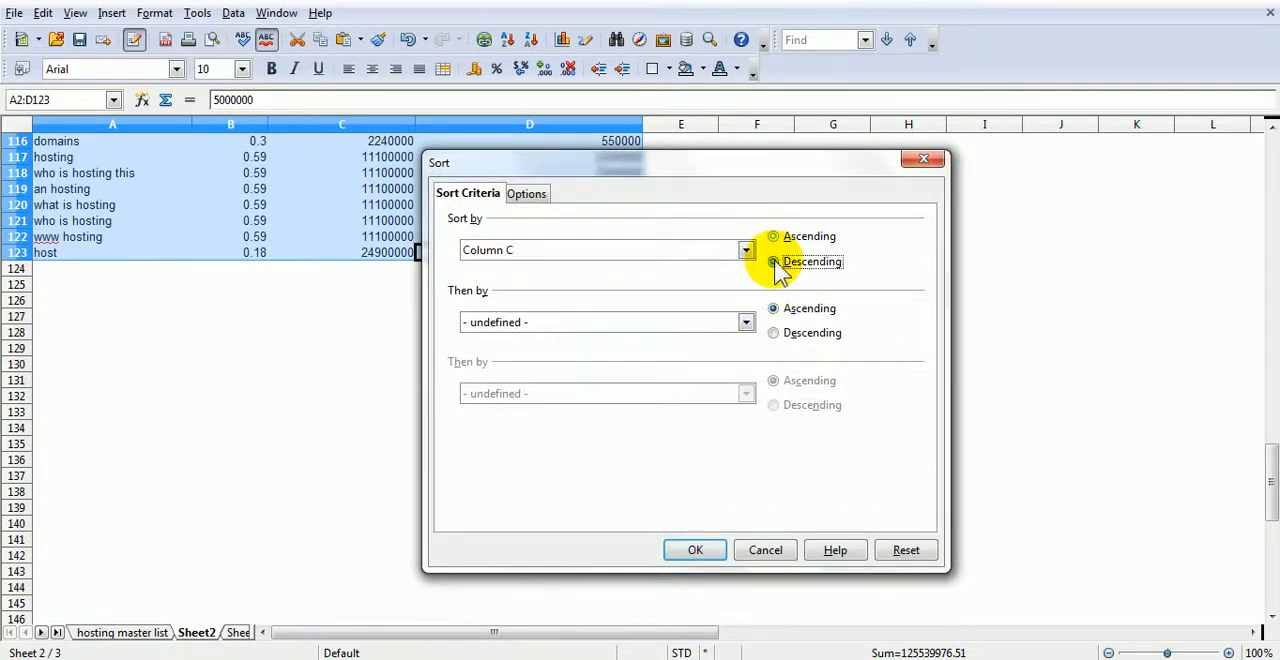
pyautogui.click(684, 552)
pyautogui.click(447, 460)
pyautogui.press('Home')
pyautogui.press('pageup')
pyautogui.hotkey('ctrl', 'Home')
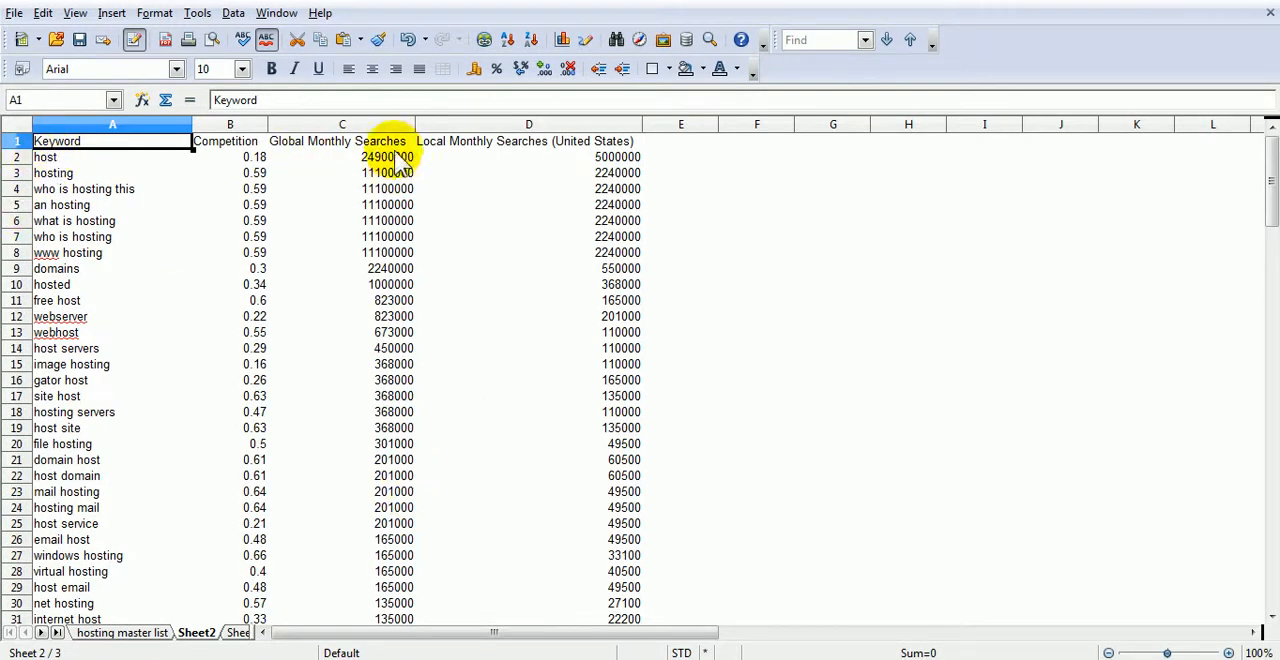
# - Look through the sorted keyword list down to its last row and back, examining competition and search volumes for domain name ideas
pyautogui.scroll(-8, 400, 495)
pyautogui.scroll(8, 400, 495)
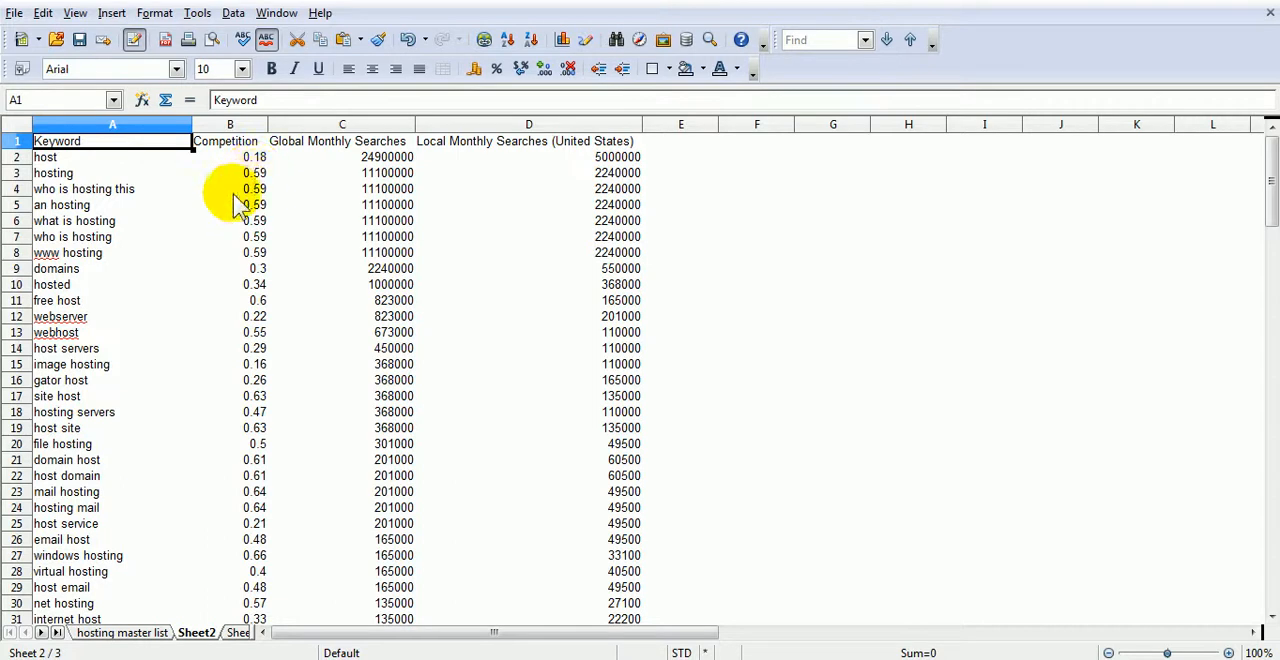
pyautogui.scroll(-4, 115, 330)
pyautogui.scroll(-4, 115, 330)
pyautogui.scroll(-10, 115, 330)
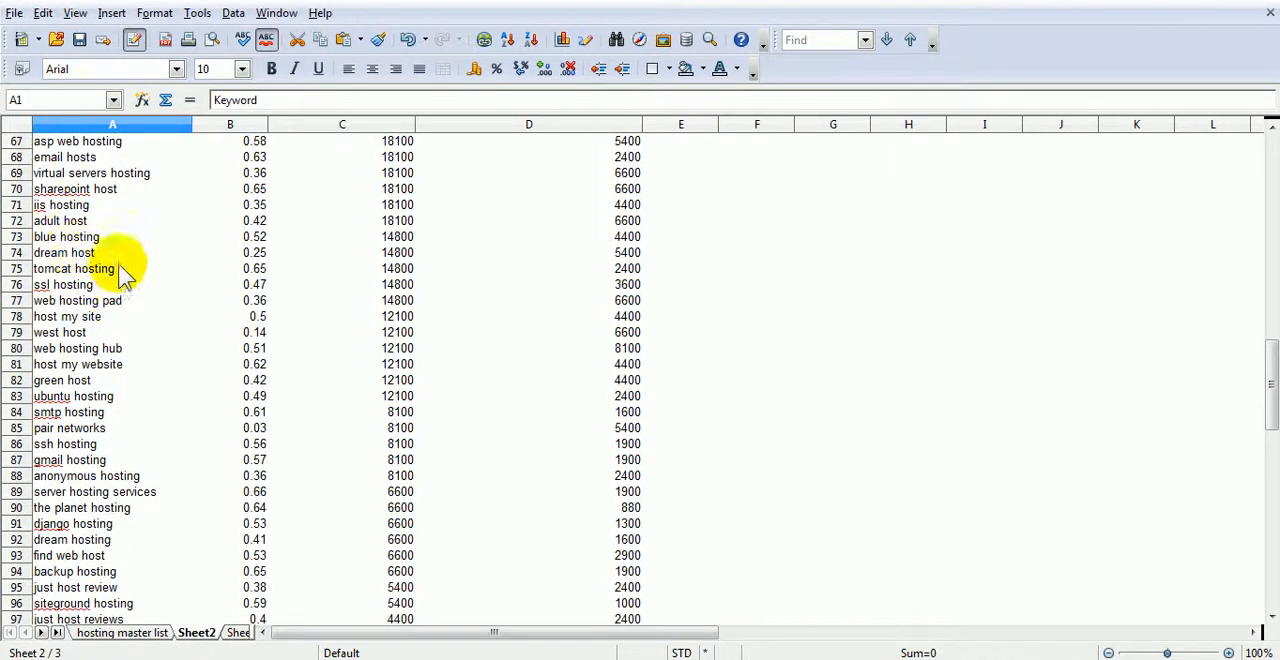
pyautogui.scroll(-1, 72, 318)
pyautogui.scroll(-2, 72, 318)
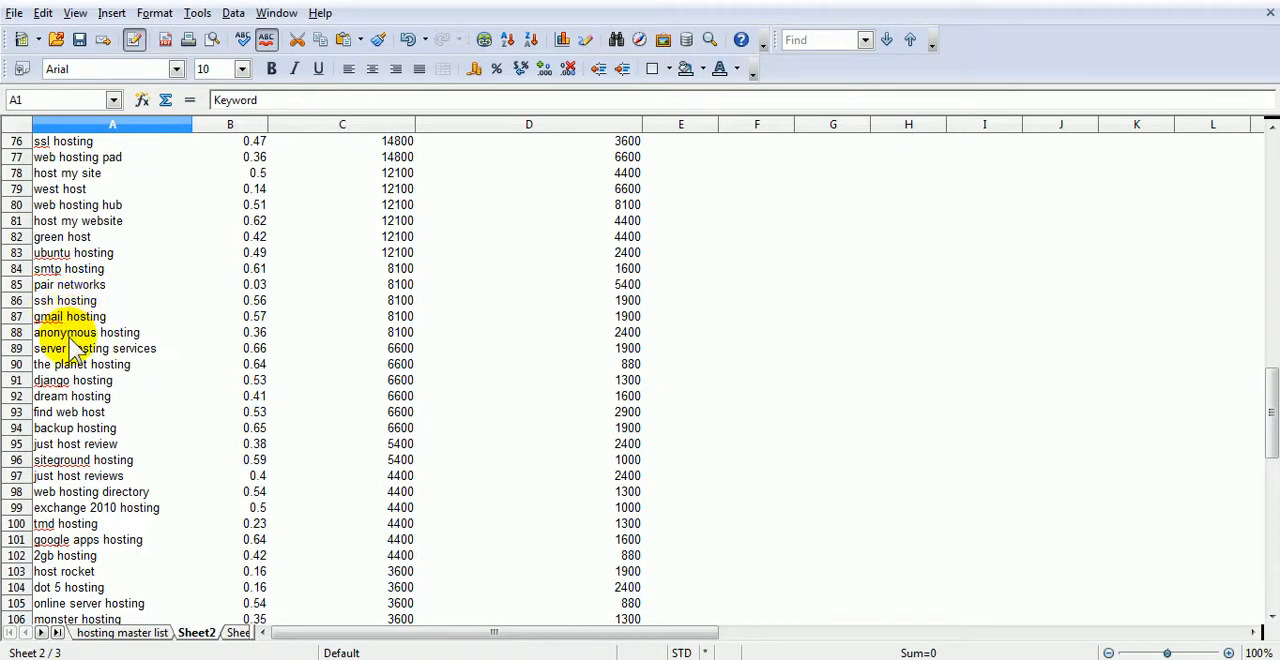
pyautogui.scroll(-1, 82, 366)
pyautogui.scroll(-9, 82, 366)
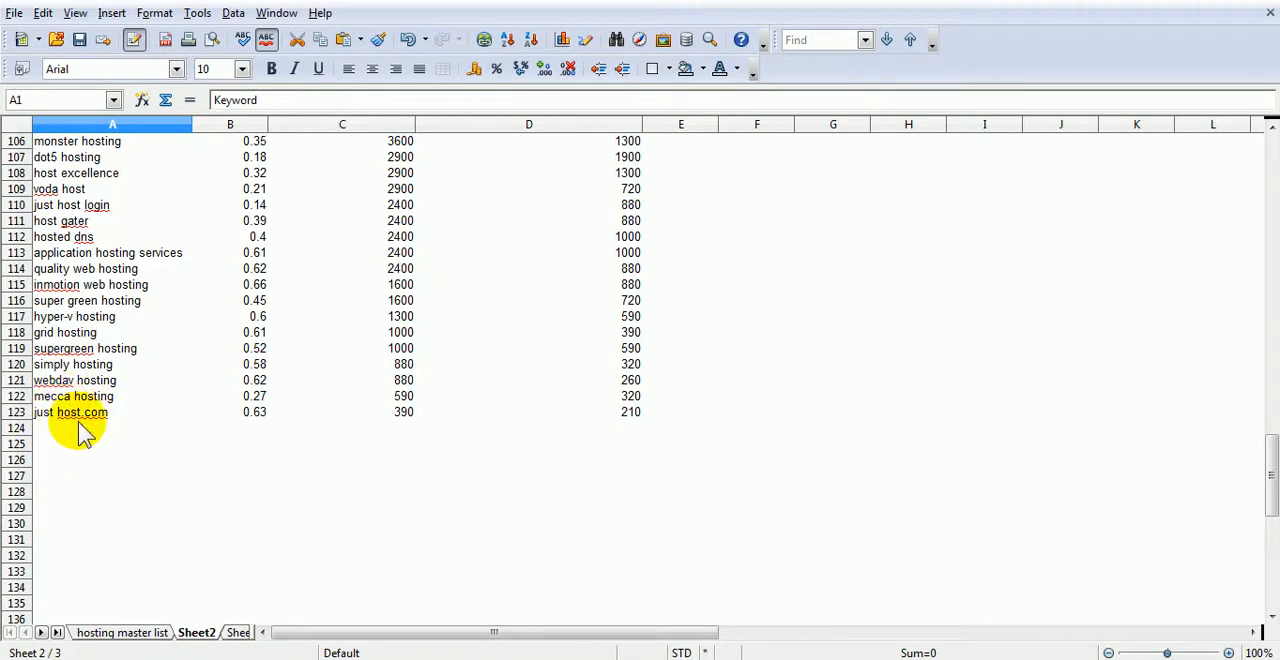
pyautogui.scroll(16, 97, 341)
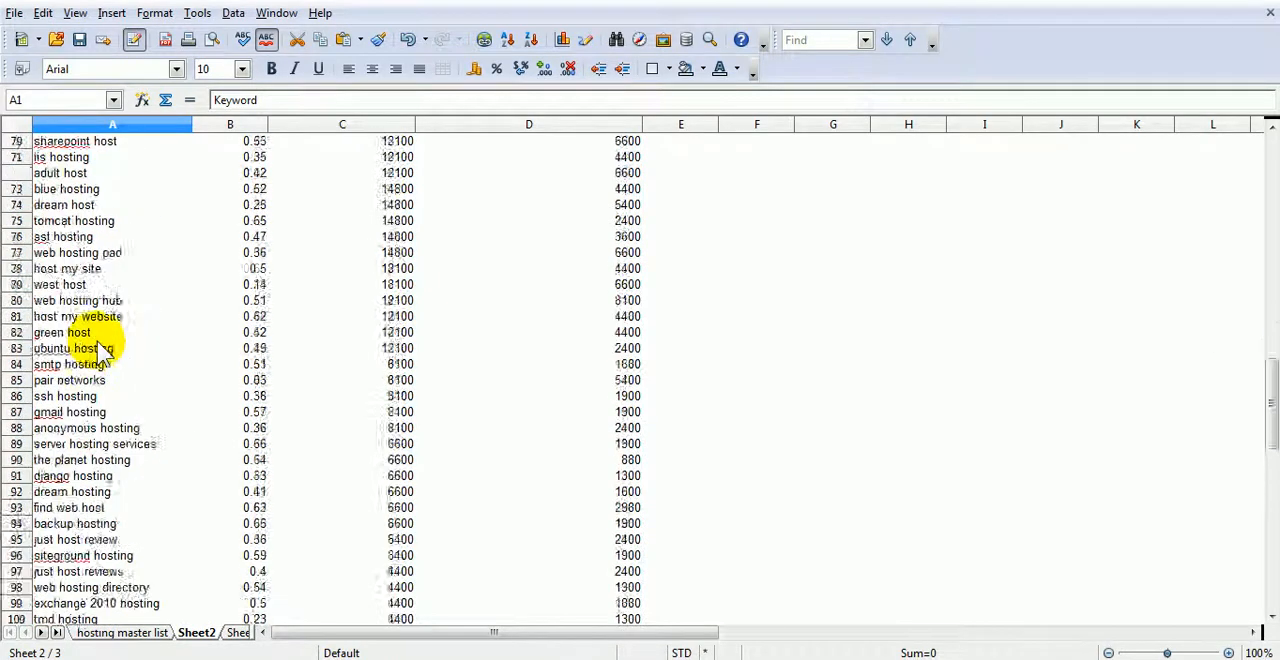
pyautogui.scroll(14, 100, 350)
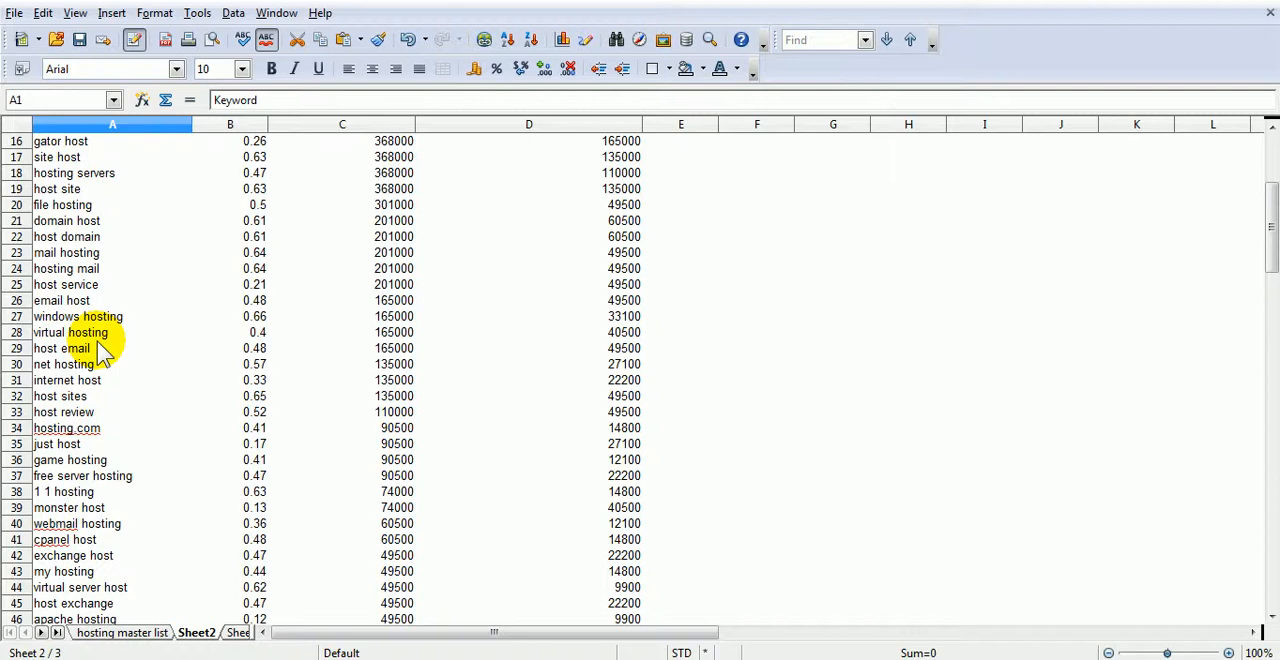
pyautogui.scroll(5, 97, 348)
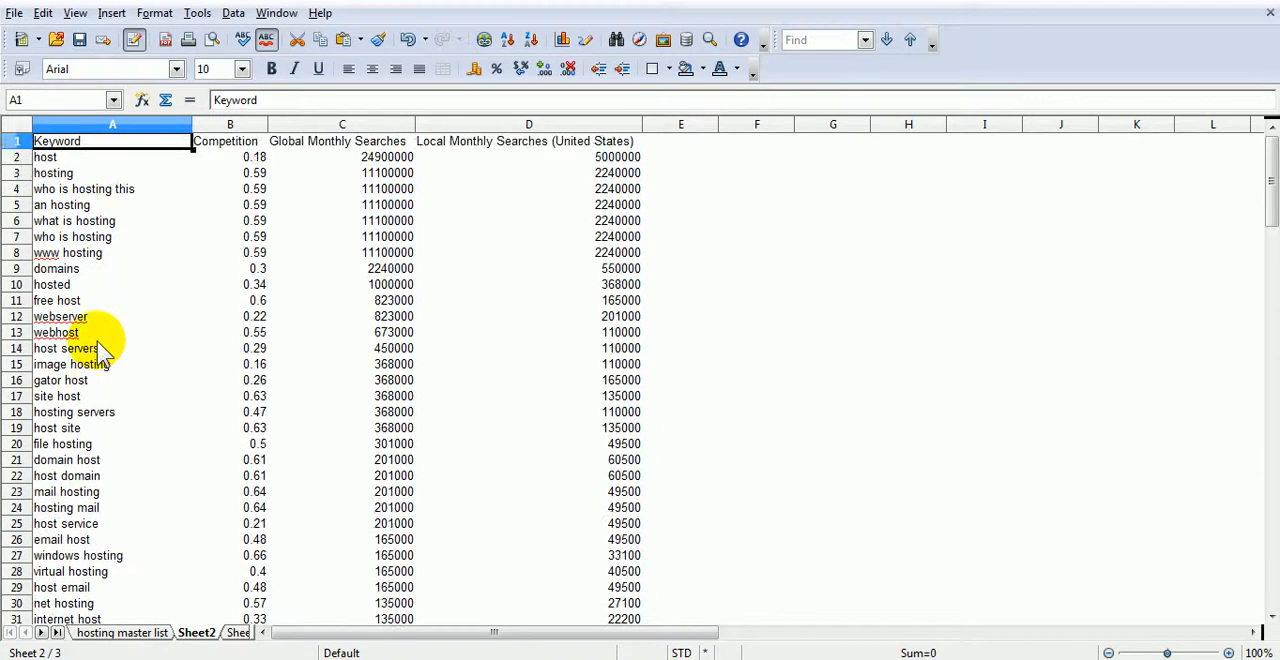